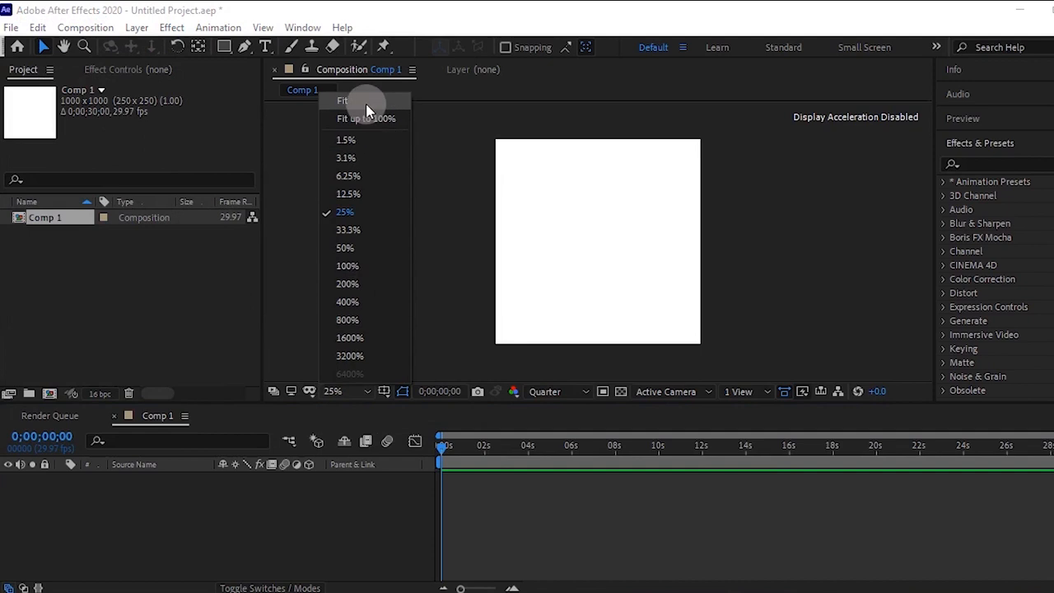
# Fit the composition to the viewer and add DARK.png, LIGHT.png and MID.png to Comp 1 as layers
pyautogui.click(869, 587)
pyautogui.click(388, 243)
pyautogui.moveTo(388, 451); pyautogui.dragTo(123, 533)
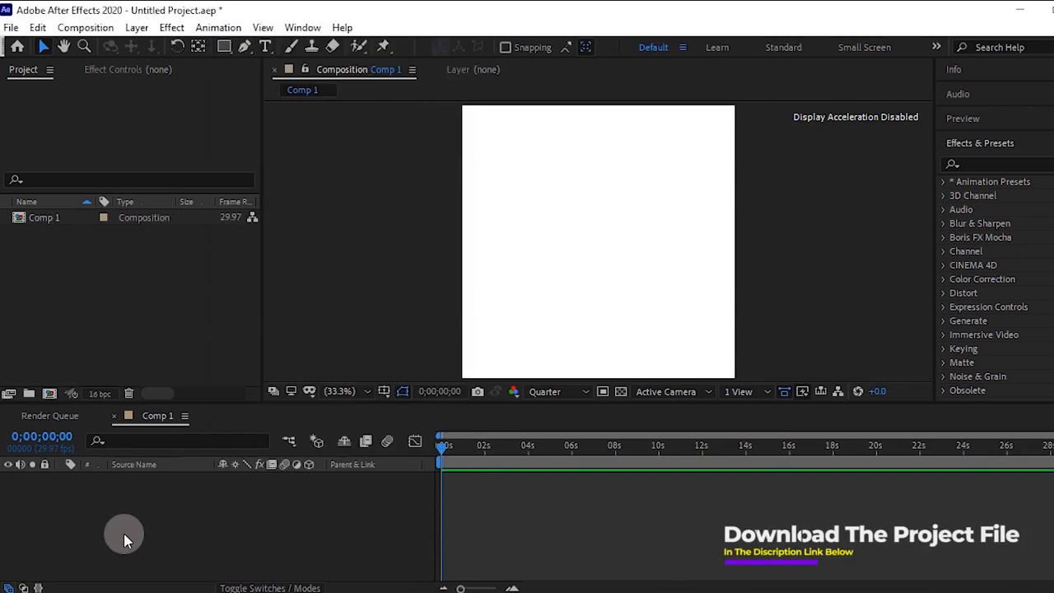
pyautogui.click(185, 531)
# Pre-compose the MID.png layer as MID.png Comp 1, leaving all attributes in Comp 1
pyautogui.click(180, 508)
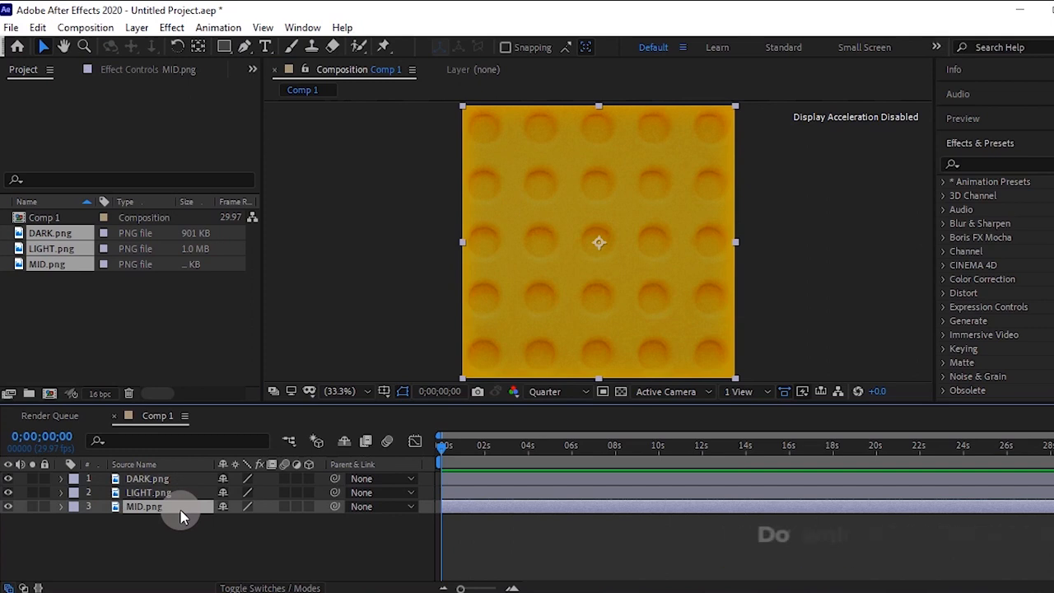
pyautogui.rightClick(181, 516)
pyautogui.click(247, 421)
pyautogui.click(233, 257)
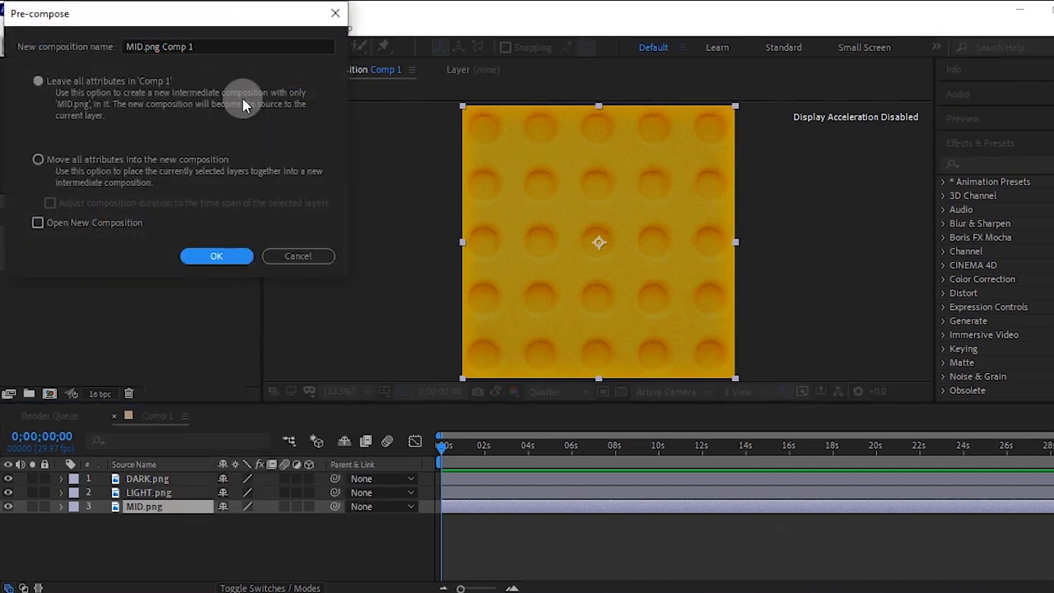
pyautogui.click(216, 256)
# Pre-compose the LIGHT.png and DARK.png layers separately under their default names, leaving all attributes in Comp 1
pyautogui.rightClick(175, 494)
pyautogui.click(231, 412)
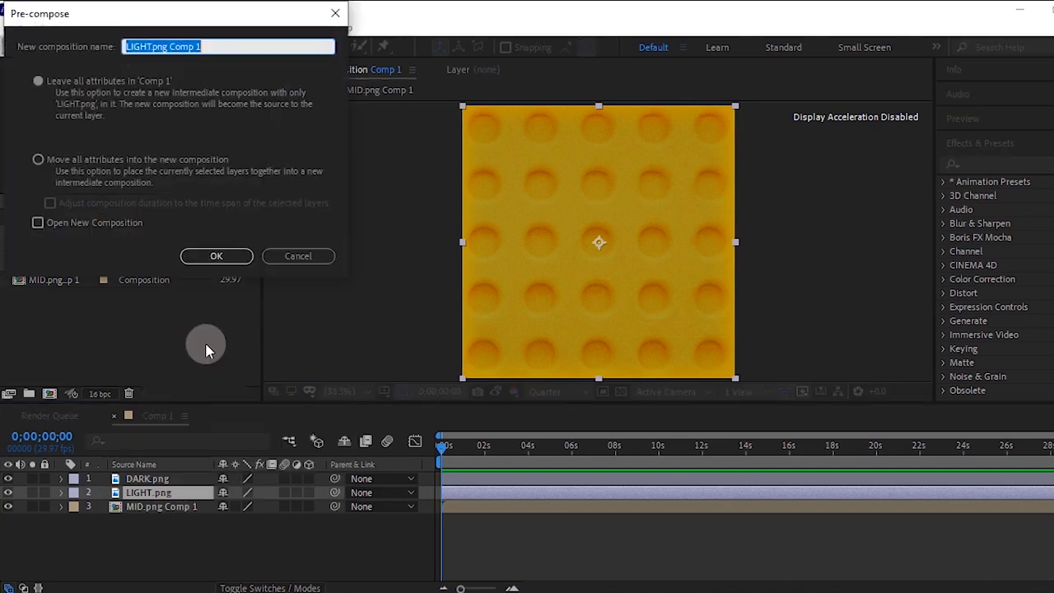
pyautogui.click(212, 252)
pyautogui.rightClick(158, 482)
pyautogui.click(216, 400)
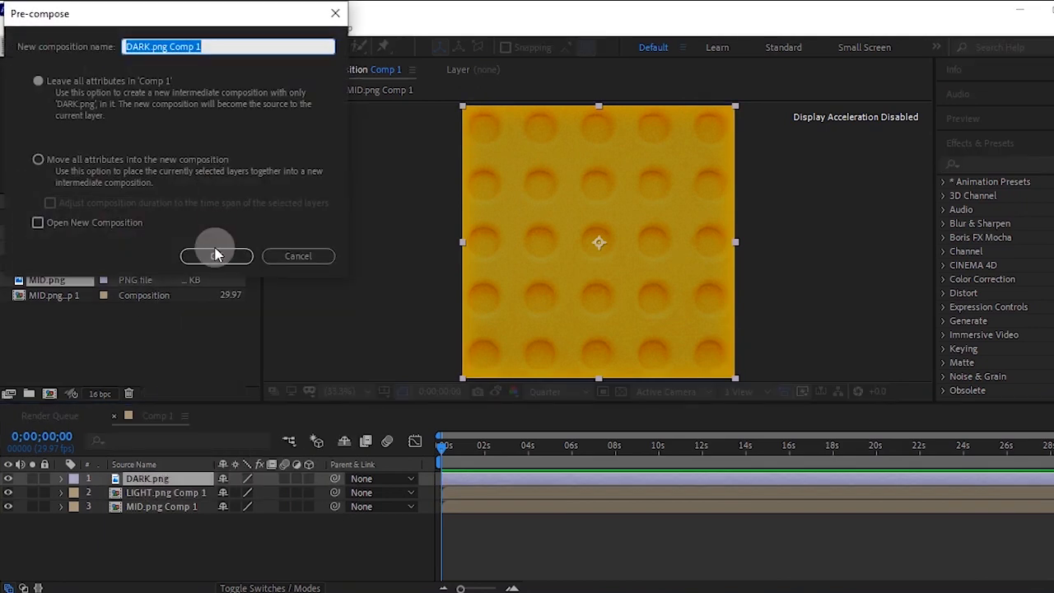
pyautogui.click(216, 251)
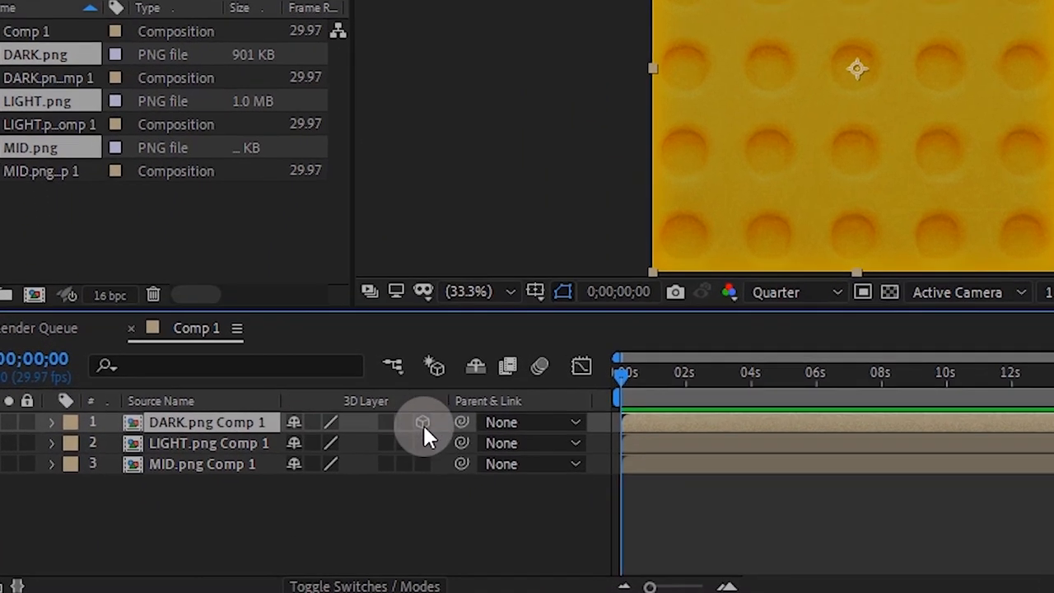
# Make all three layers 3D and leave only LIGHT.png Comp 1 visible, placed at the bottom of the layer stack
pyautogui.moveTo(311, 479); pyautogui.dragTo(309, 509)
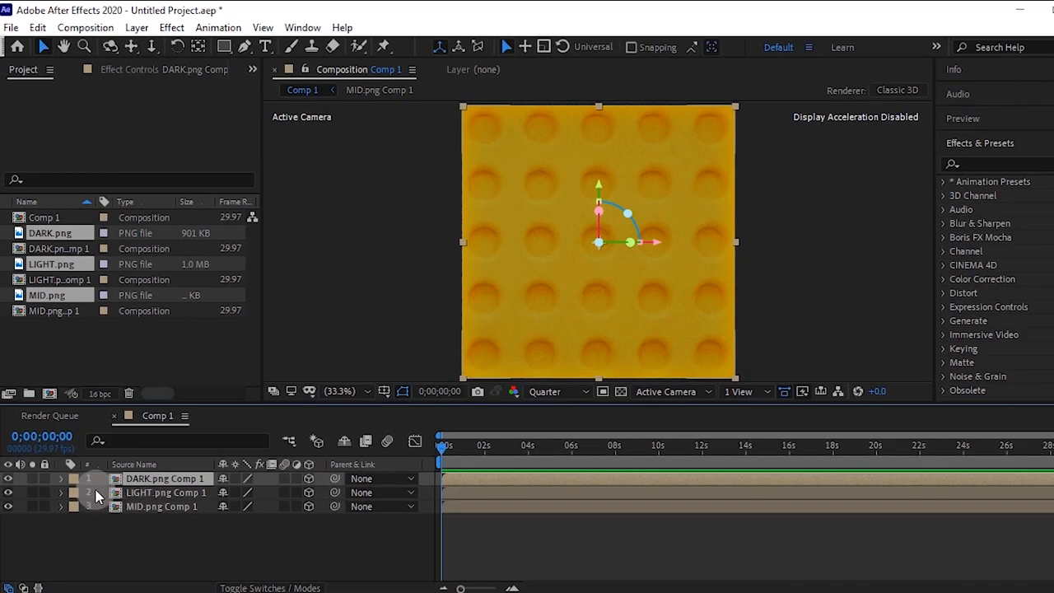
pyautogui.click(8, 478)
pyautogui.click(179, 494)
pyautogui.moveTo(181, 499); pyautogui.dragTo(177, 515)
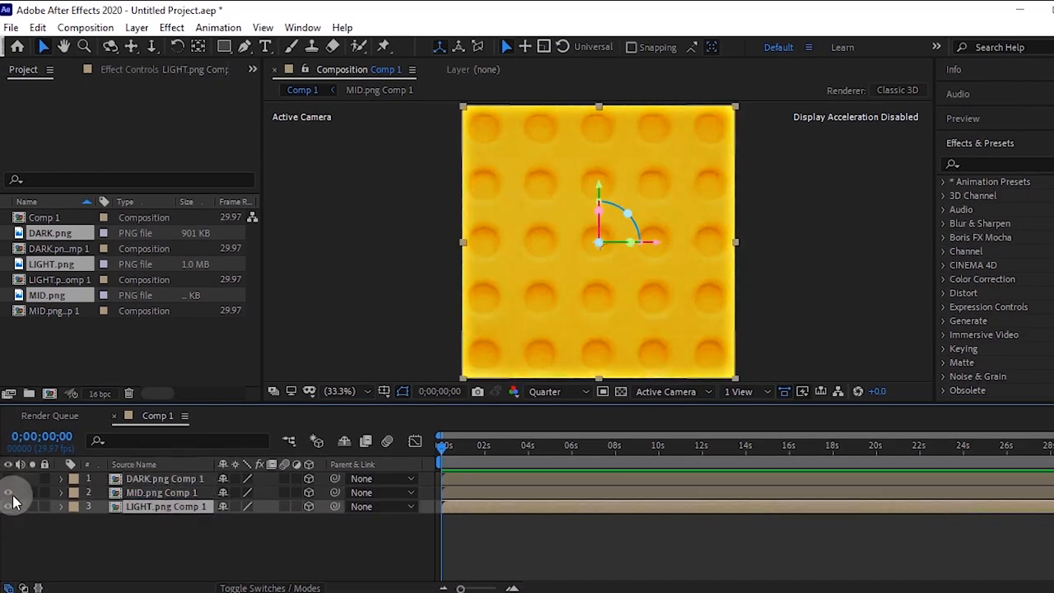
pyautogui.click(8, 493)
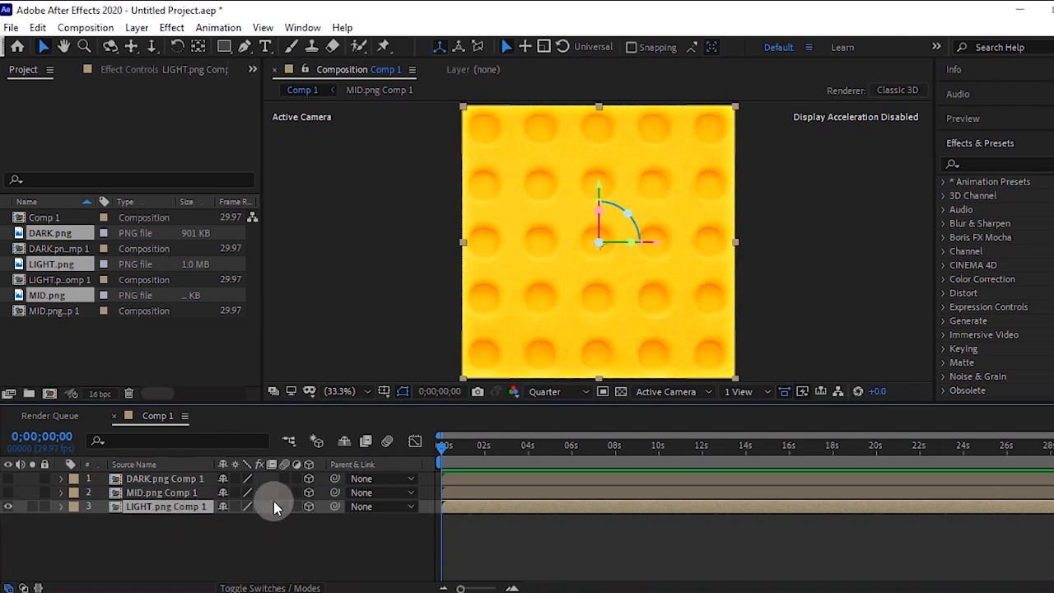
# Split the composition viewer into 2 Views and set the second view to Custom View 1
pyautogui.click(738, 397)
pyautogui.click(738, 395)
pyautogui.click(747, 426)
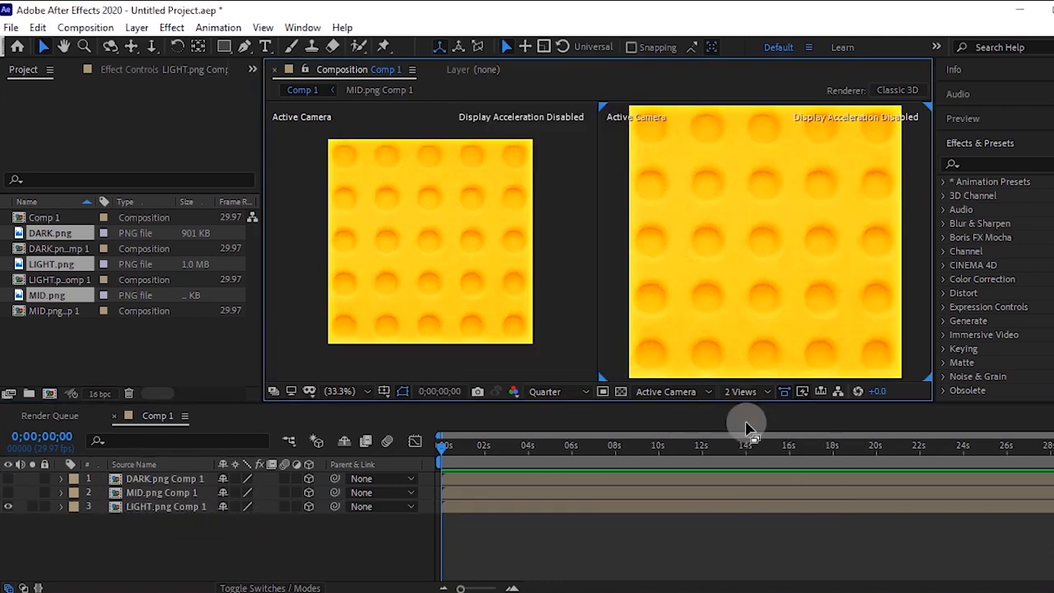
pyautogui.click(684, 392)
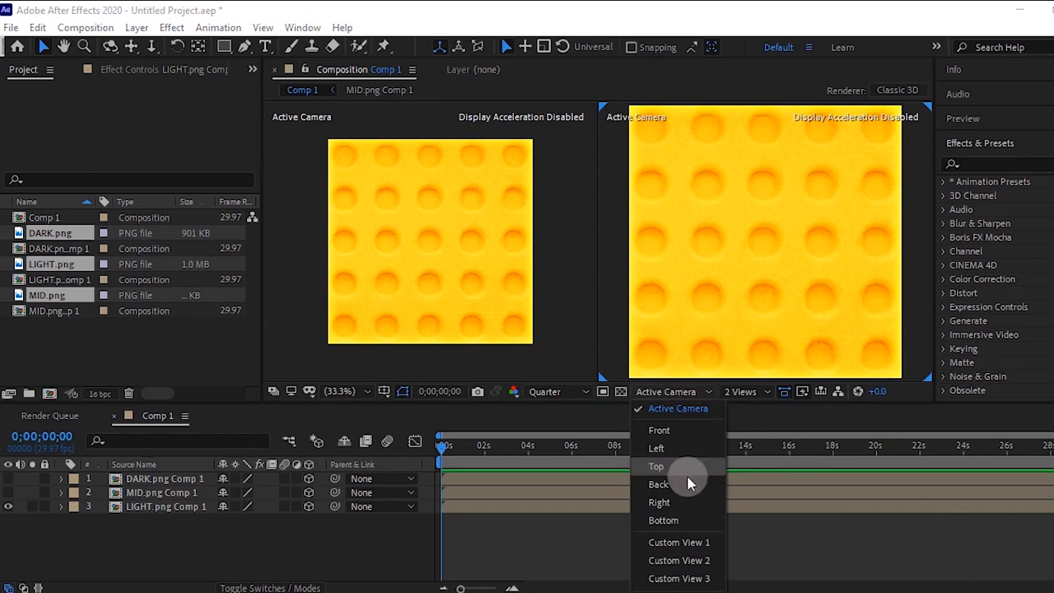
pyautogui.click(689, 540)
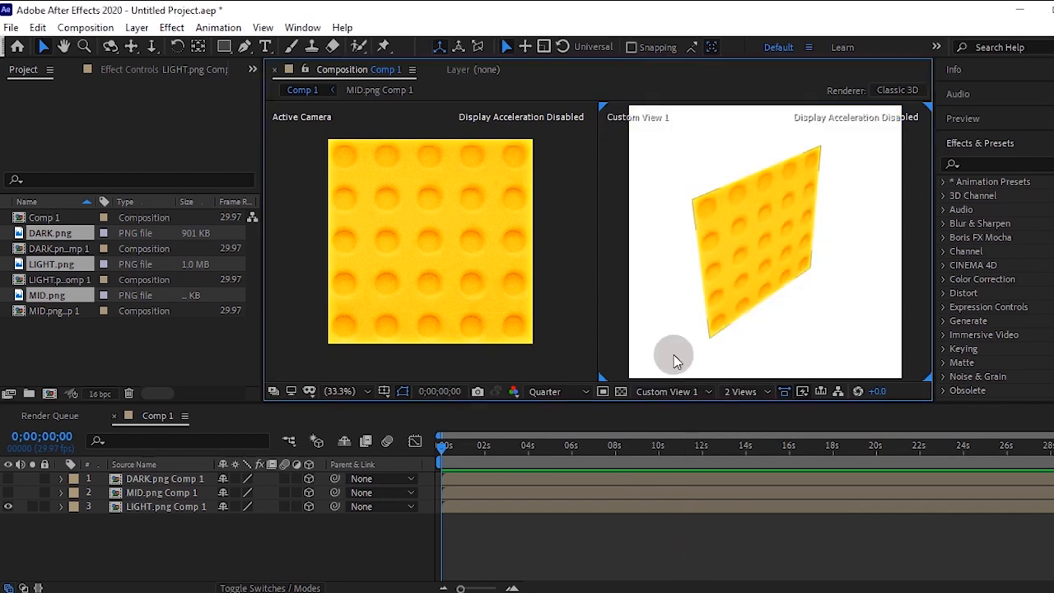
# Set the Z position of LIGHT.png Comp 1 to 500
pyautogui.click(198, 508)
pyautogui.click(60, 506)
pyautogui.click(77, 521)
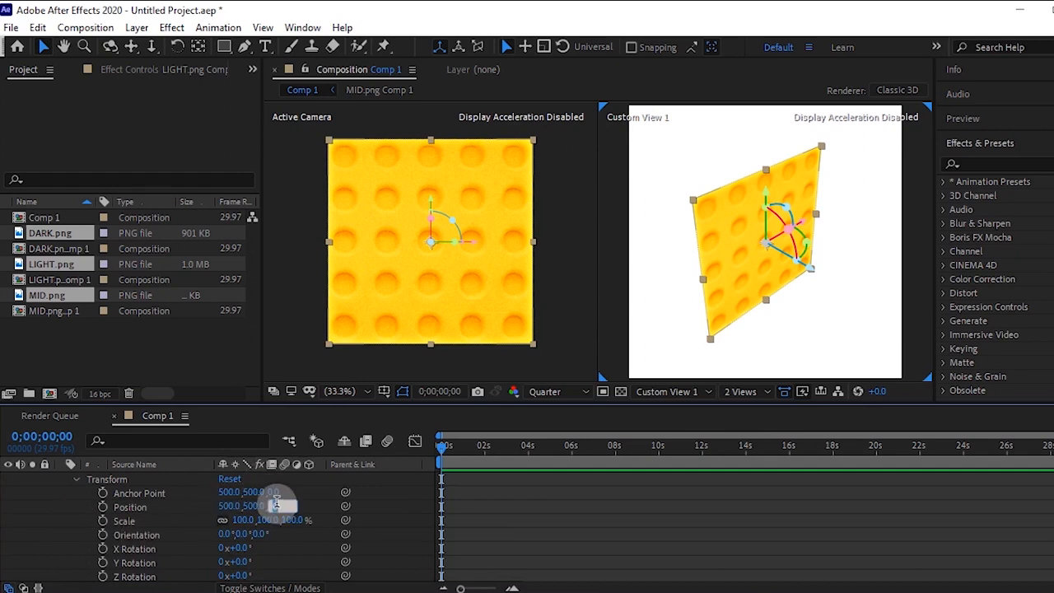
pyautogui.press('Return')
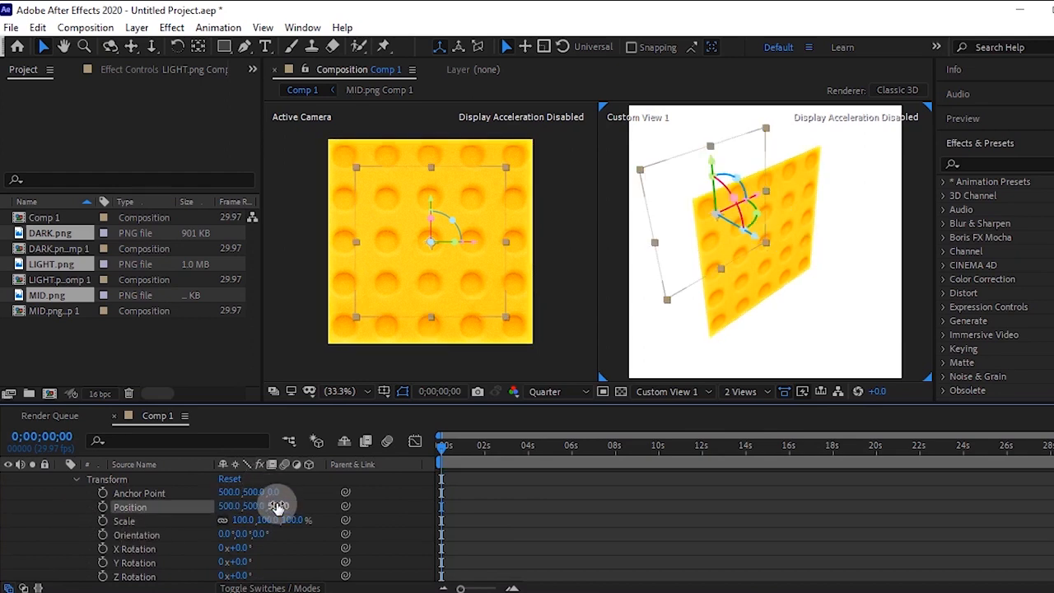
pyautogui.scroll(2, 682, 494)
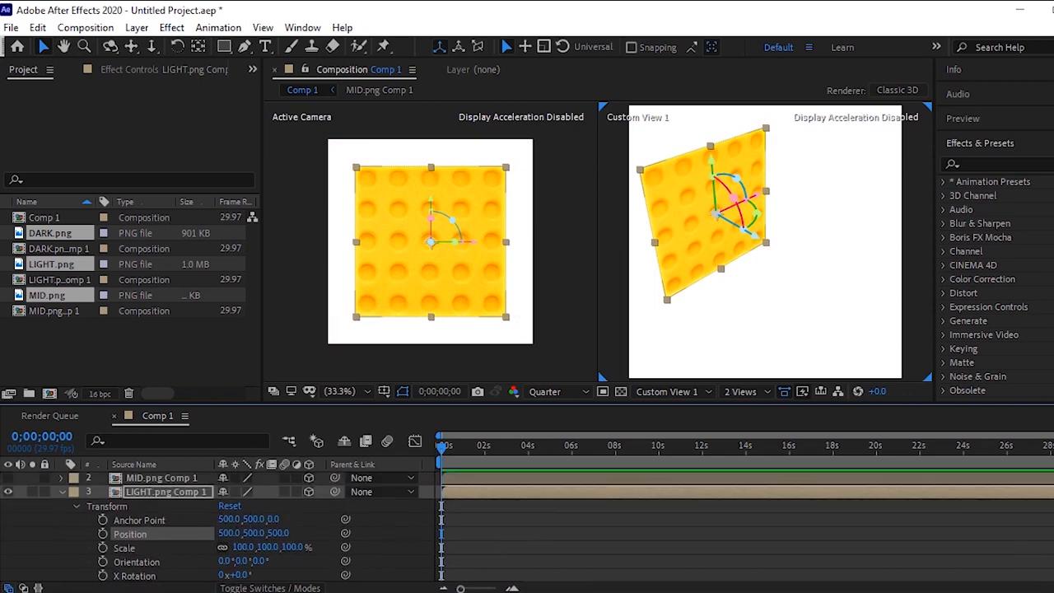
pyautogui.click(62, 497)
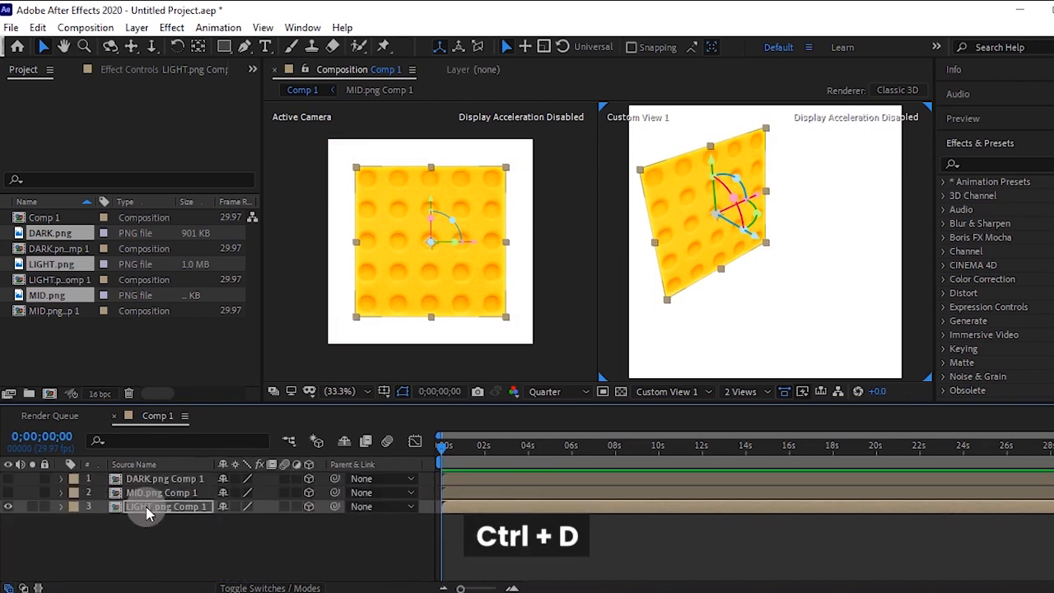
# Duplicate LIGHT.png Comp 1 and set the duplicate's Z position to -500
pyautogui.hotkey('ctrl', 'd')
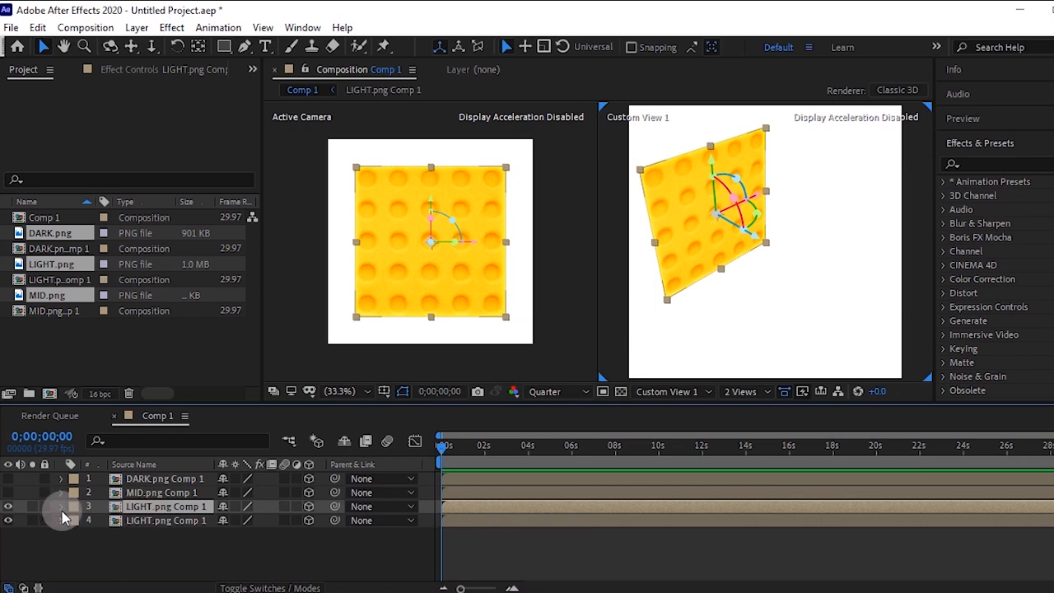
pyautogui.click(60, 507)
pyautogui.click(76, 521)
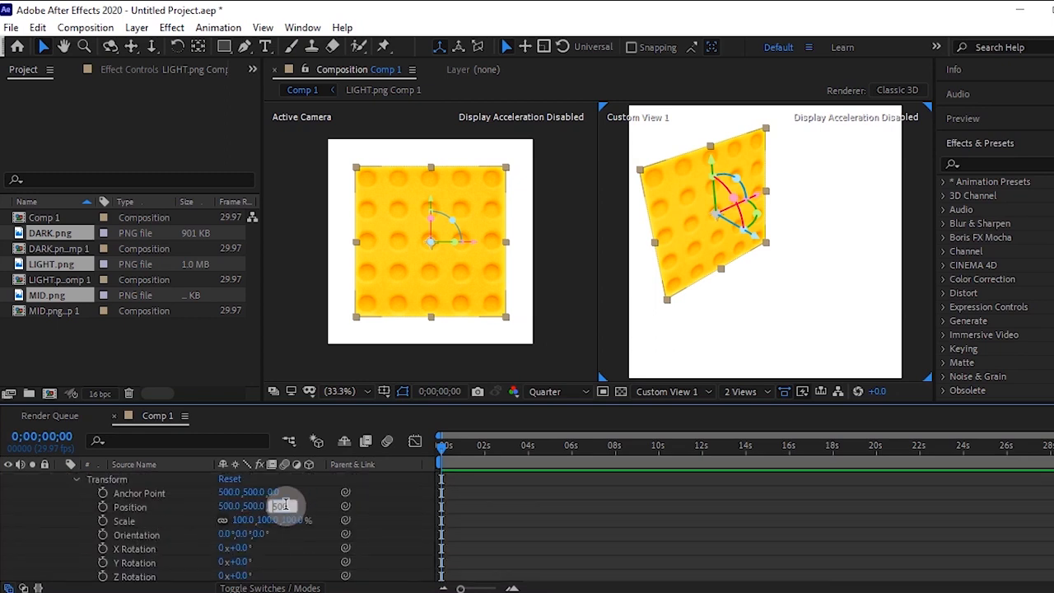
pyautogui.press('Return')
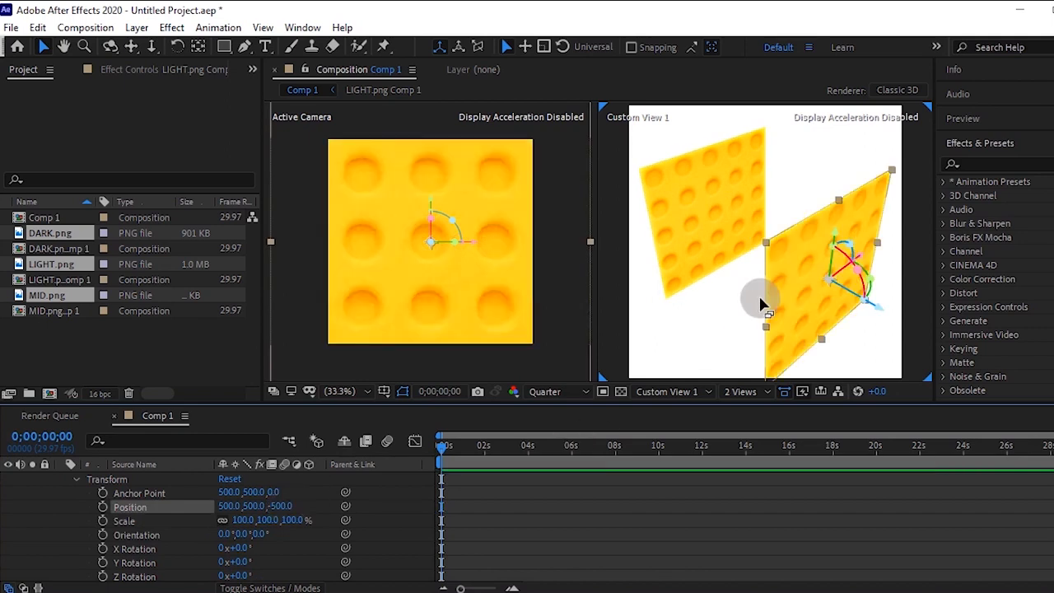
pyautogui.scroll(1, 997, 580)
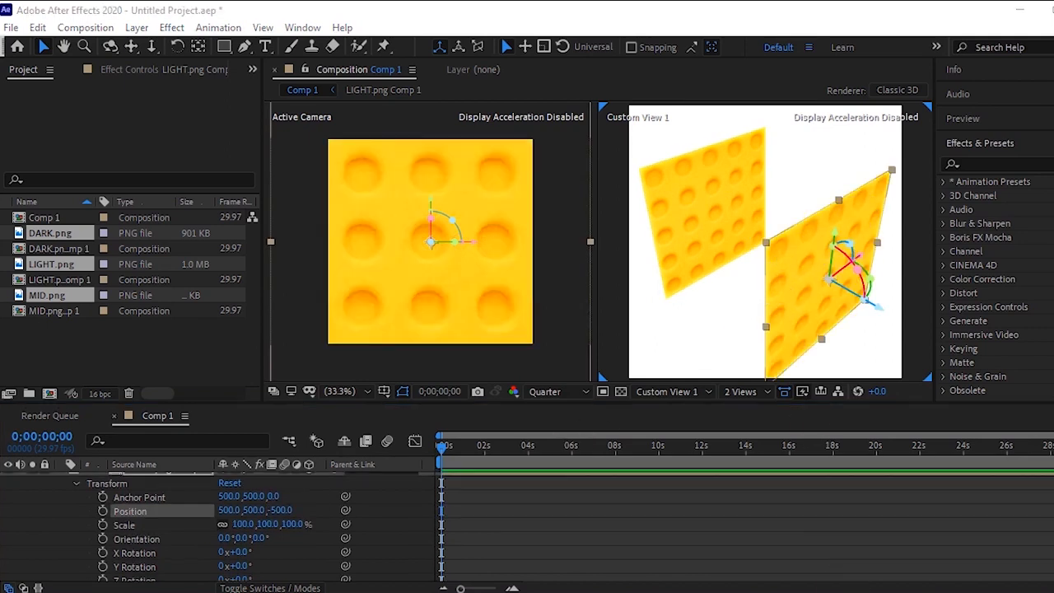
pyautogui.scroll(3, 906, 536)
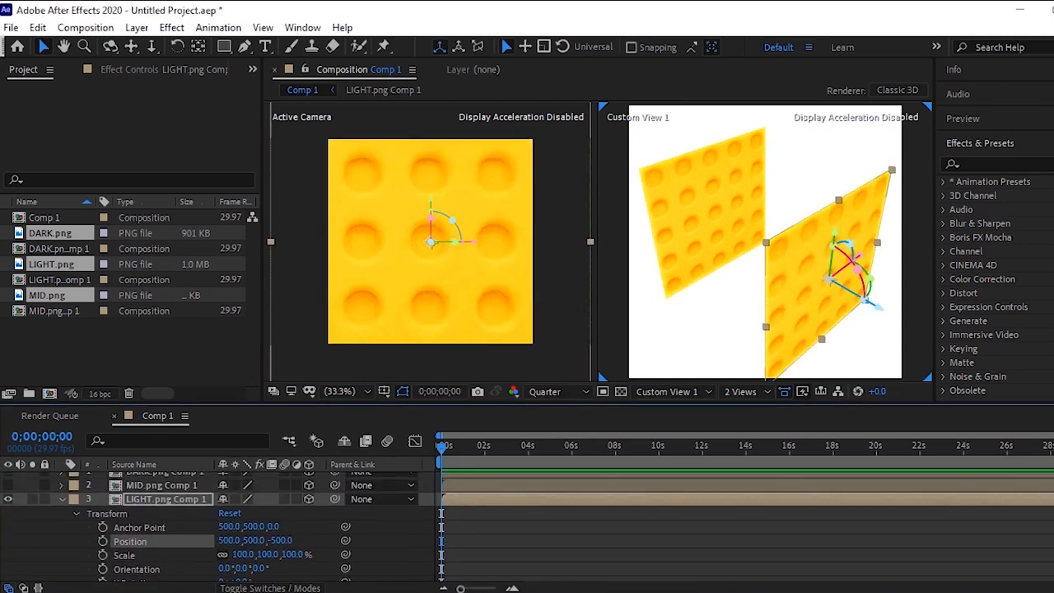
pyautogui.click(63, 507)
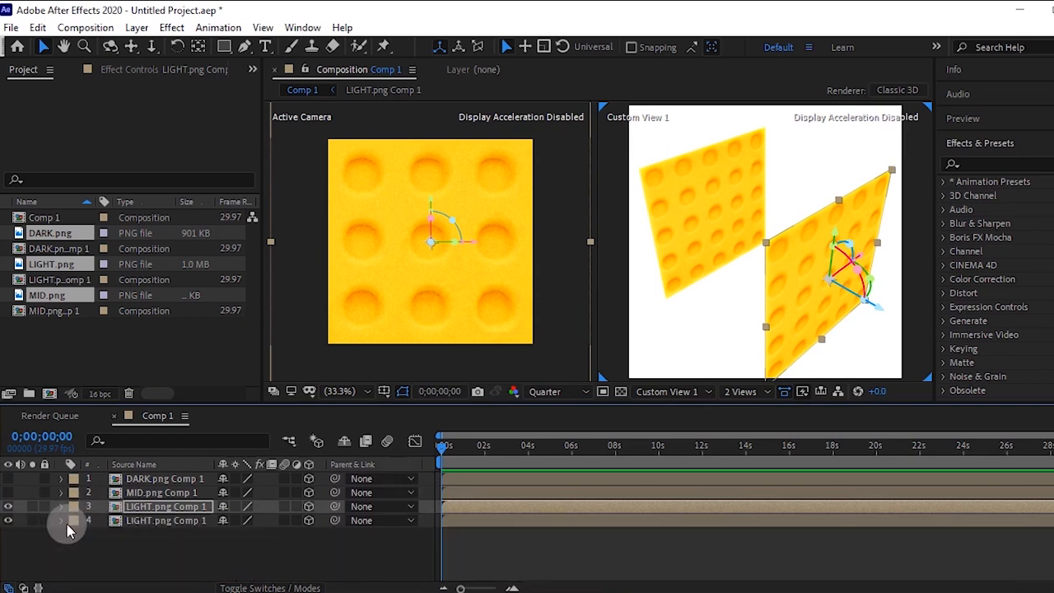
# Change the label color of both LIGHT.png Comp 1 layers to yellow
pyautogui.click(8, 505)
pyautogui.keyDown('shift'); pyautogui.click(128, 521); pyautogui.keyUp('shift')
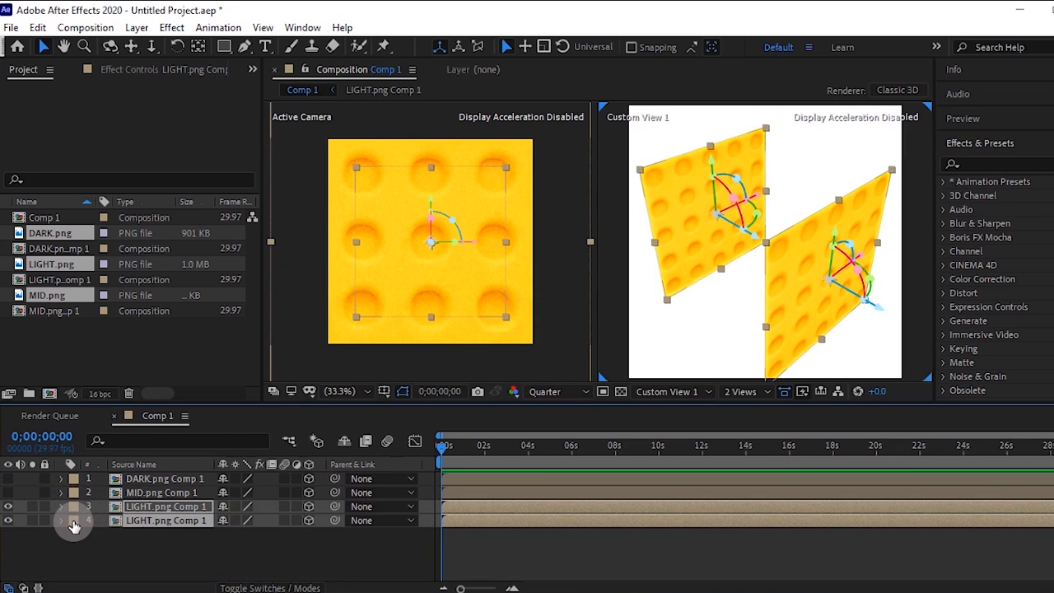
pyautogui.click(73, 521)
pyautogui.click(116, 264)
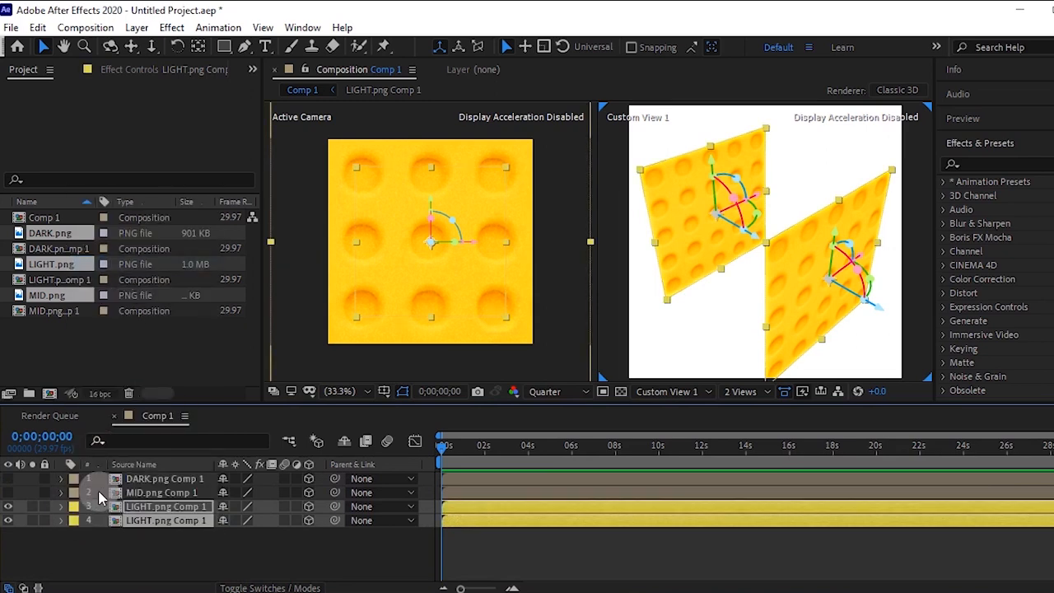
pyautogui.click(74, 545)
# Turn on the visibility of MID.png Comp 1 and set its Y orientation to 90°
pyautogui.click(156, 492)
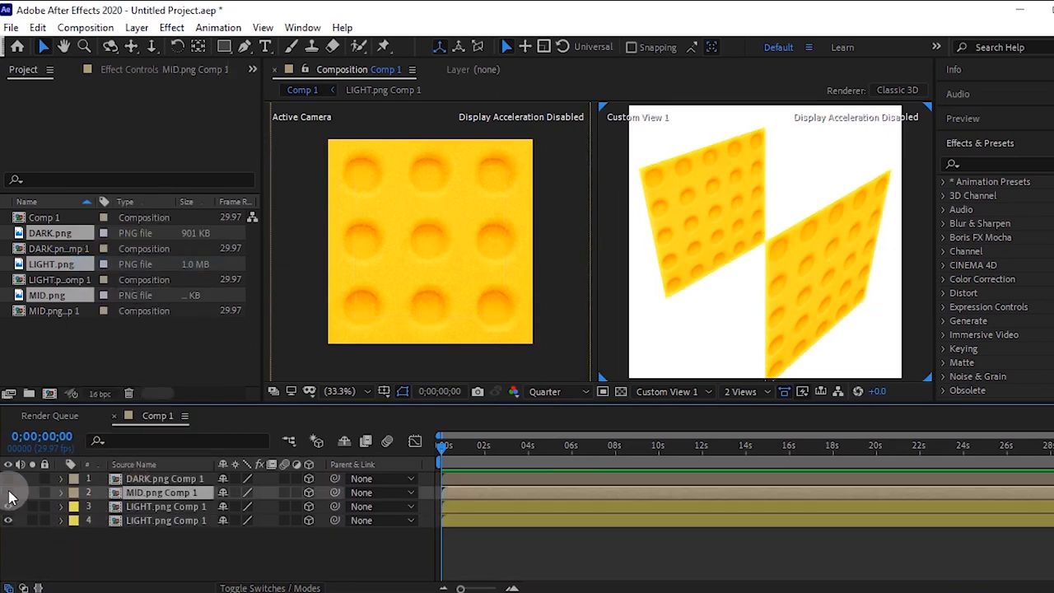
pyautogui.click(8, 492)
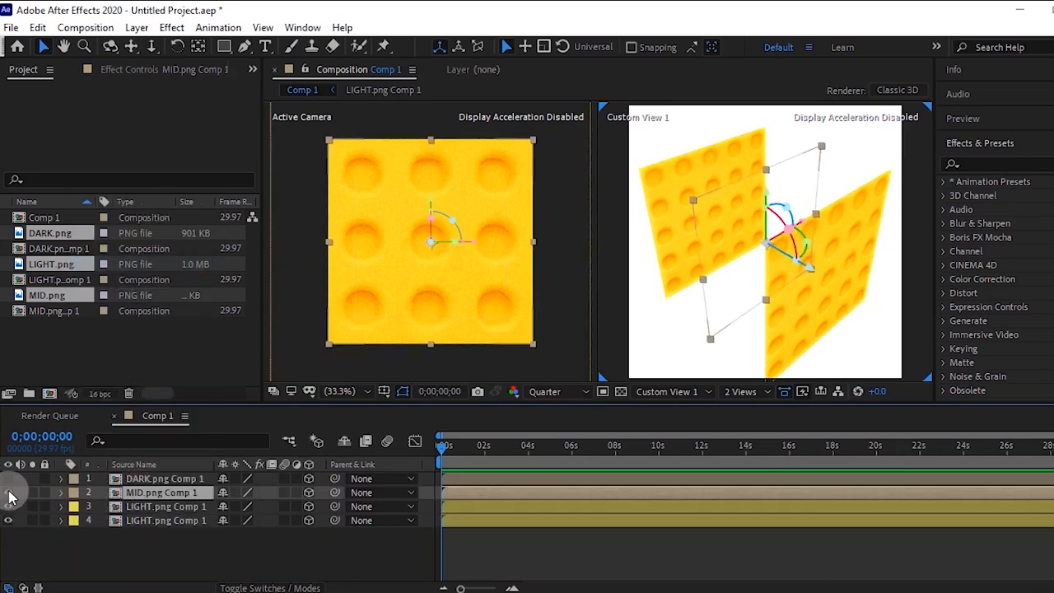
pyautogui.click(63, 493)
pyautogui.click(77, 507)
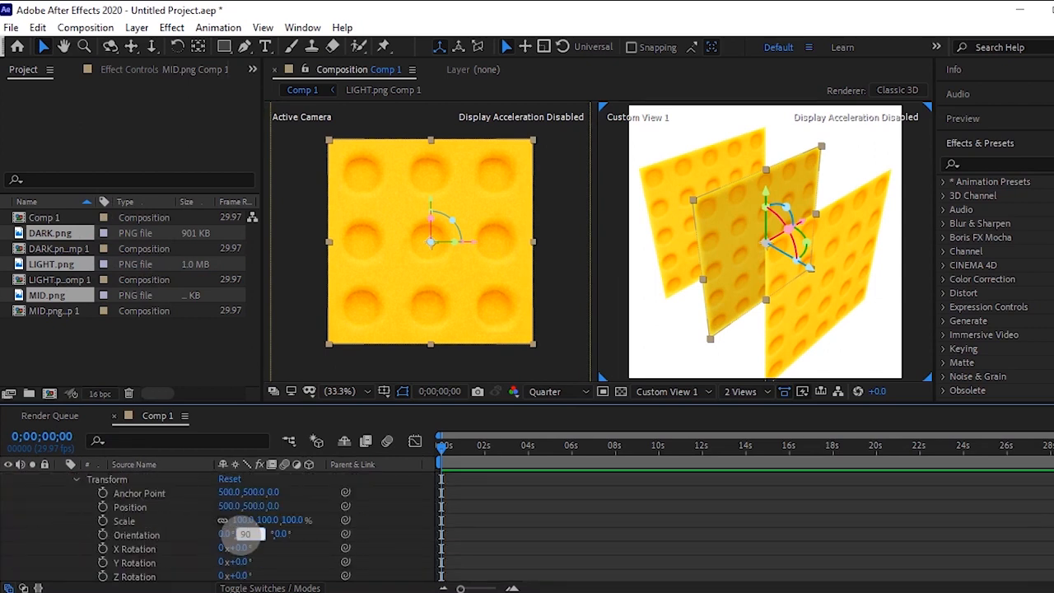
pyautogui.press('Return')
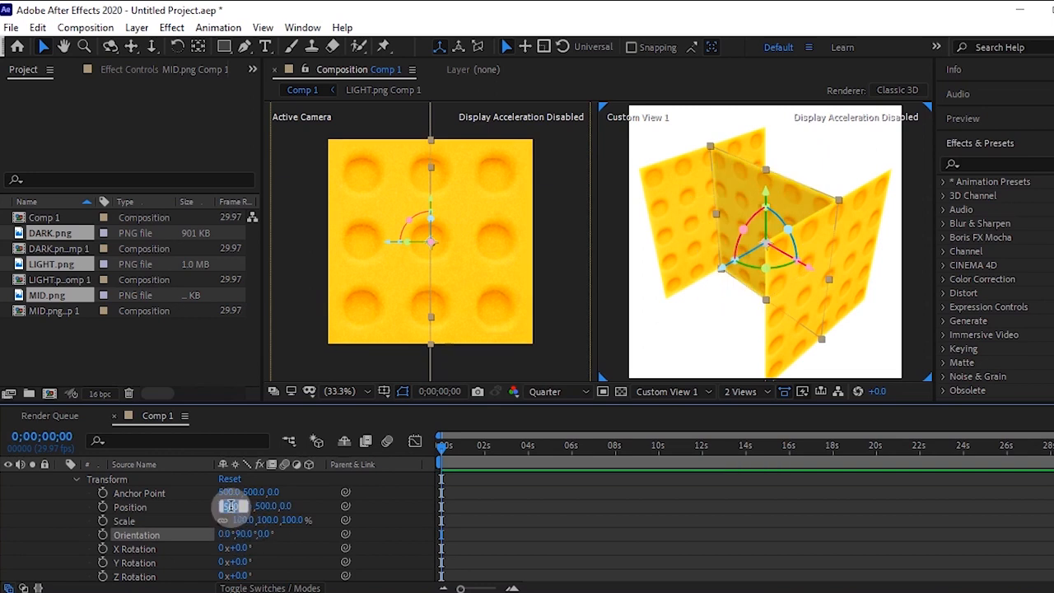
# Set the X position of MID.png Comp 1 to 0
pyautogui.click(228, 506)
pyautogui.write('0')
pyautogui.press('Return')
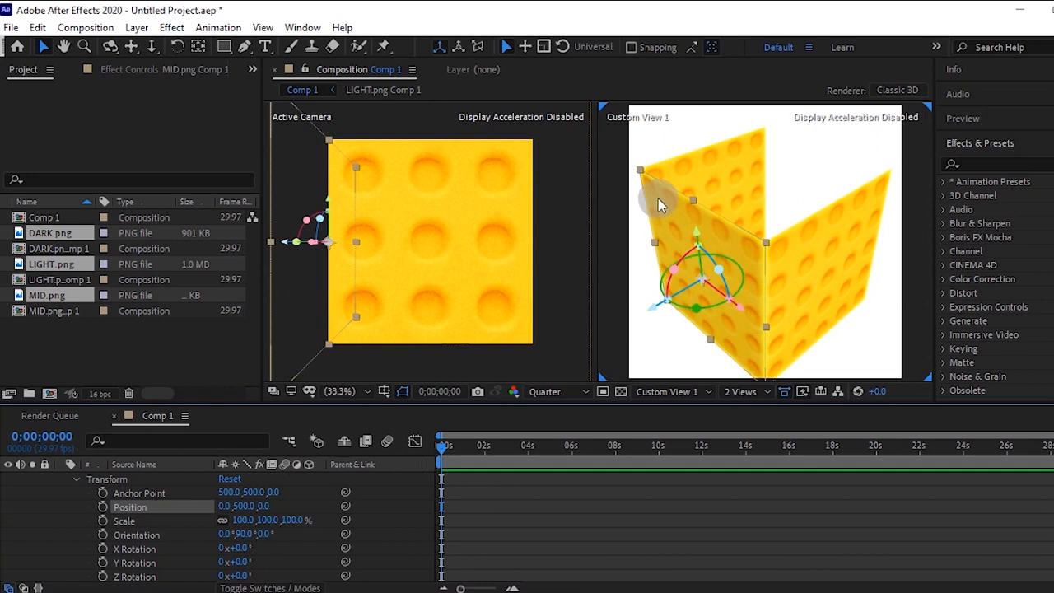
pyautogui.scroll(2, 247, 527)
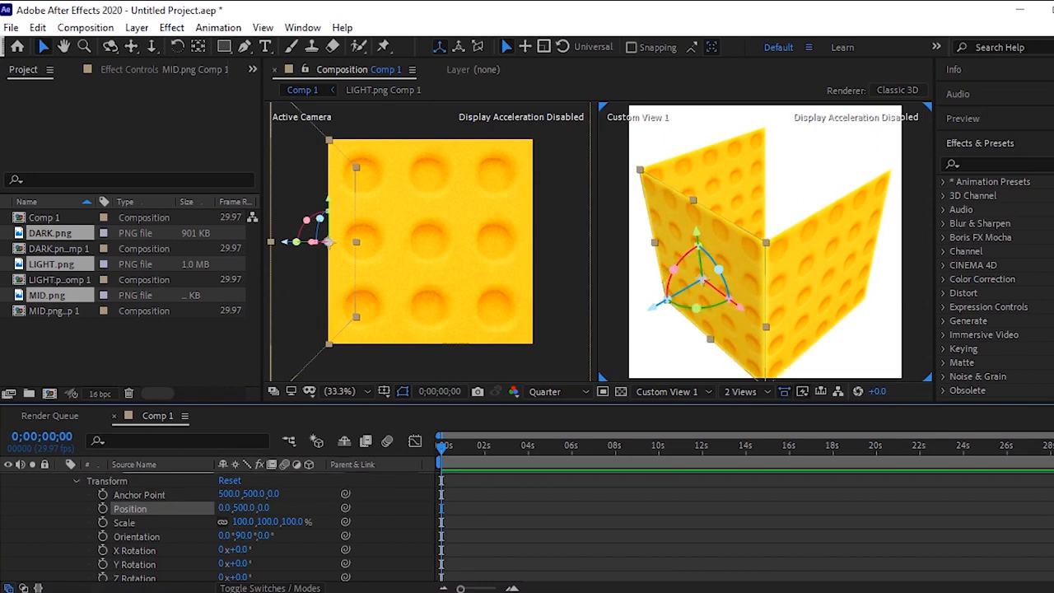
pyautogui.hotkey('ctrl', 'd')
pyautogui.click(62, 492)
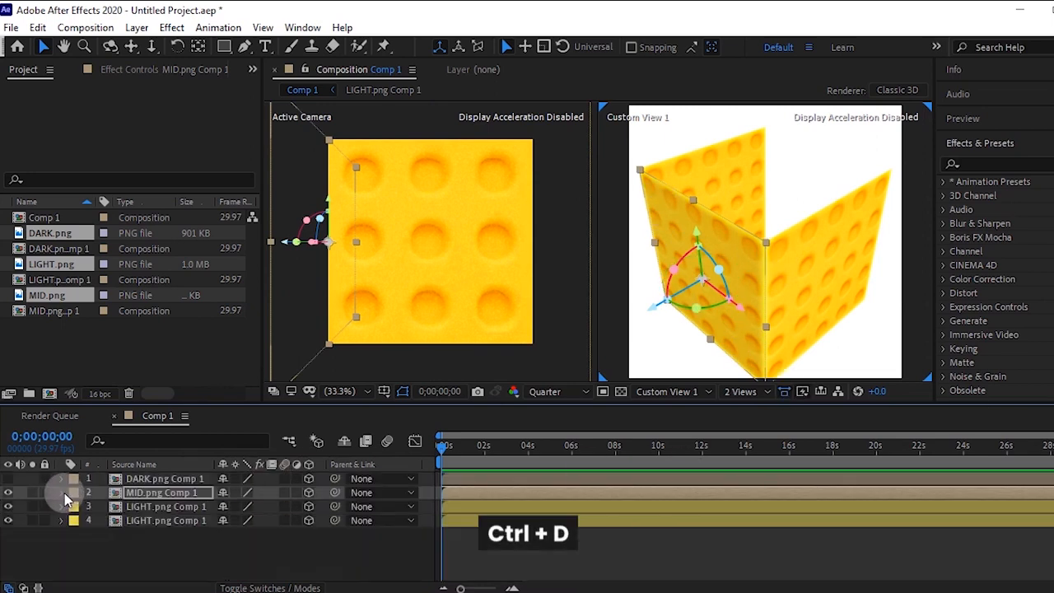
# Duplicate MID.png Comp 1 and set the duplicate's X position to 1000
pyautogui.hotkey('ctrl', 'd')
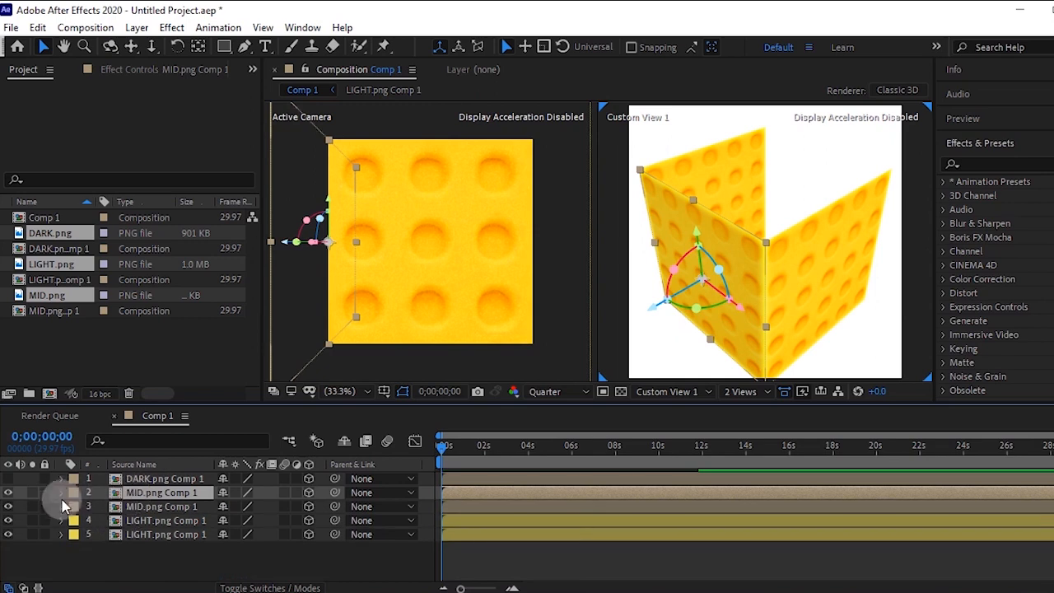
pyautogui.click(62, 493)
pyautogui.click(75, 508)
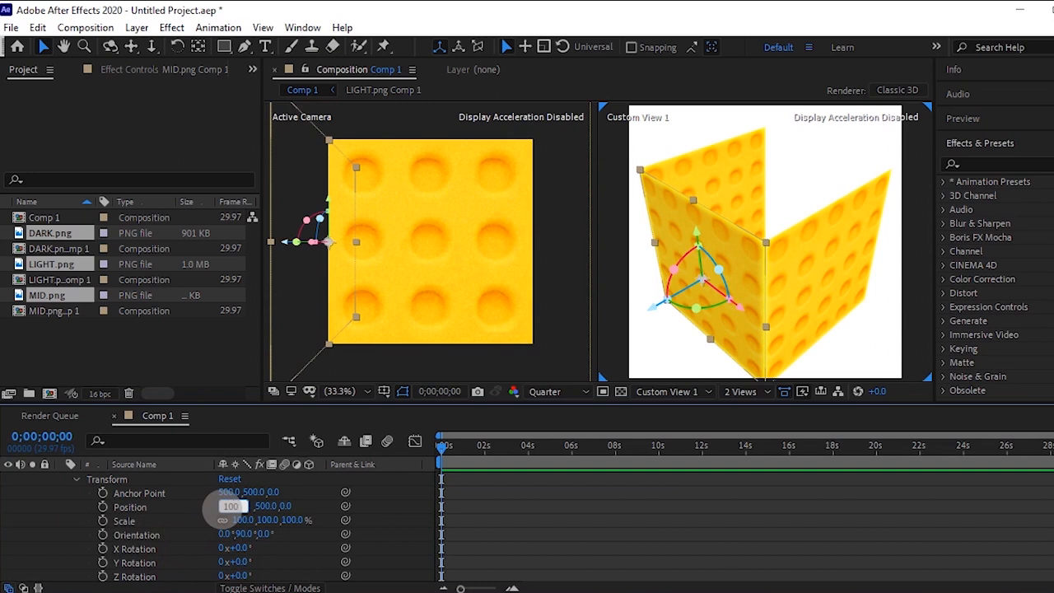
pyautogui.press('Return')
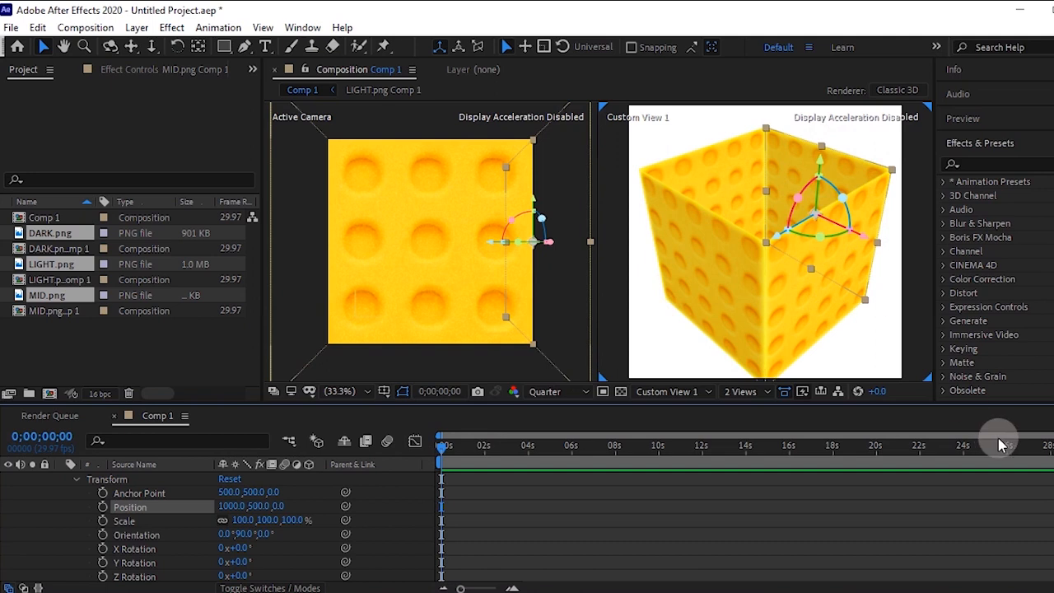
pyautogui.scroll(2, 222, 519)
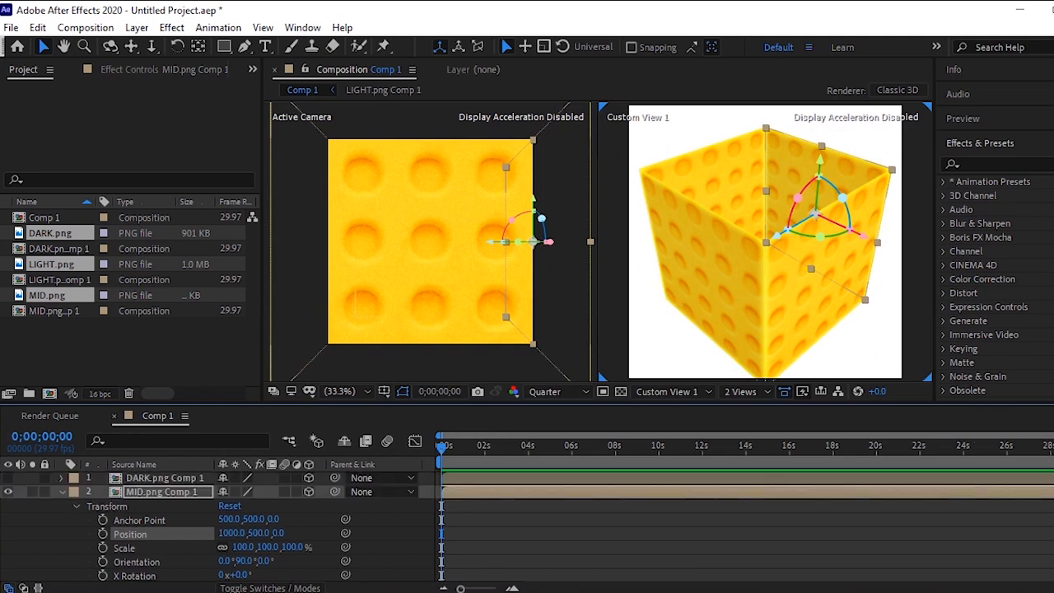
# Change the label color of both MID.png Comp 1 layers to purple
pyautogui.click(62, 494)
pyautogui.click(122, 508)
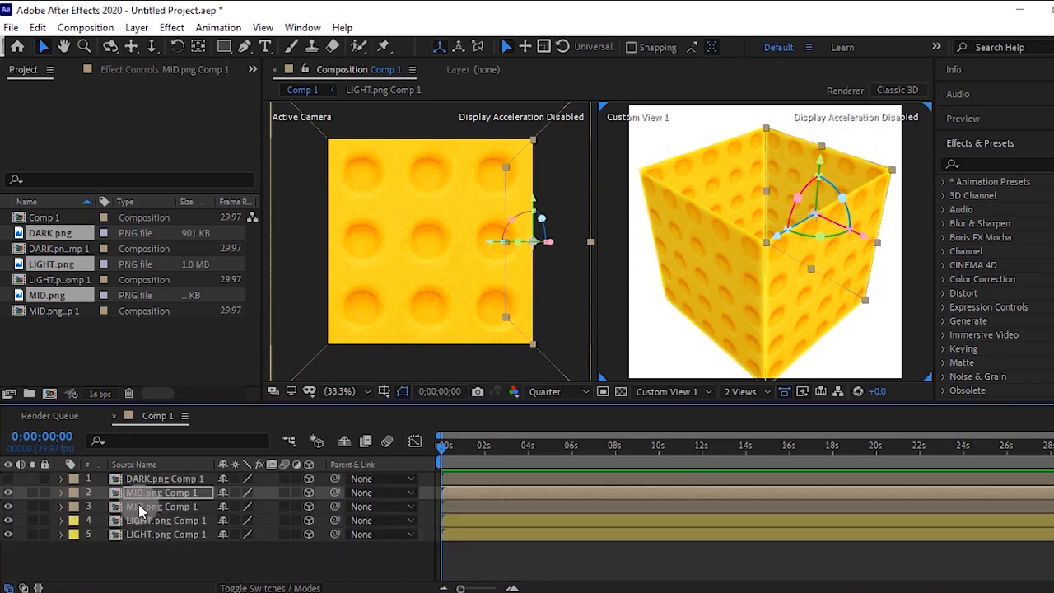
pyautogui.keyDown('ctrl'); pyautogui.click(139, 505); pyautogui.keyUp('ctrl')
pyautogui.click(73, 506)
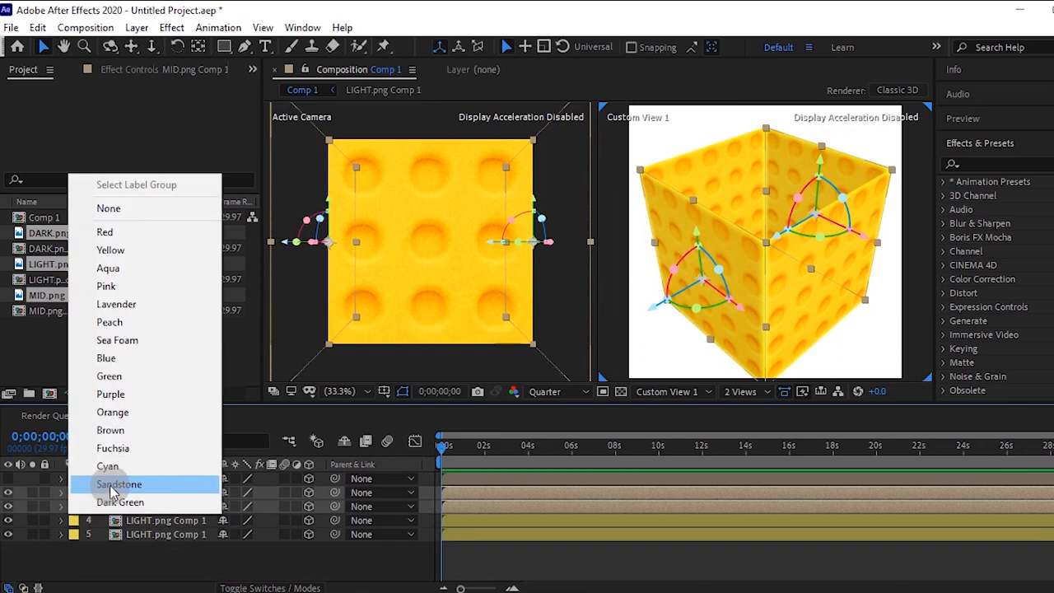
pyautogui.click(124, 394)
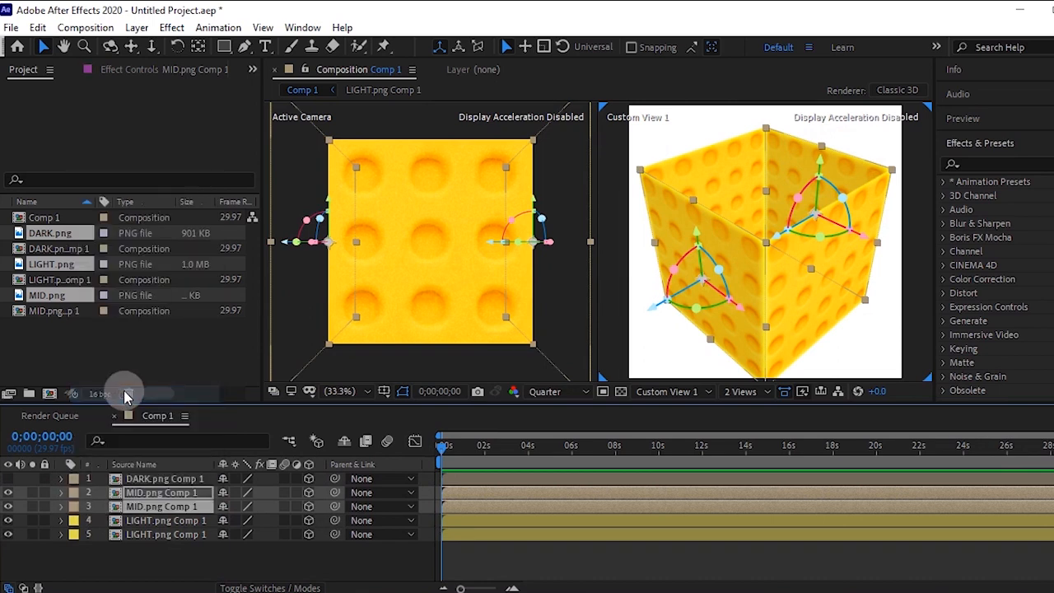
# Make DARK.png Comp 1 visible and place it as the cube's top face with X orientation 90° and Y position 0
pyautogui.click(154, 480)
pyautogui.click(9, 479)
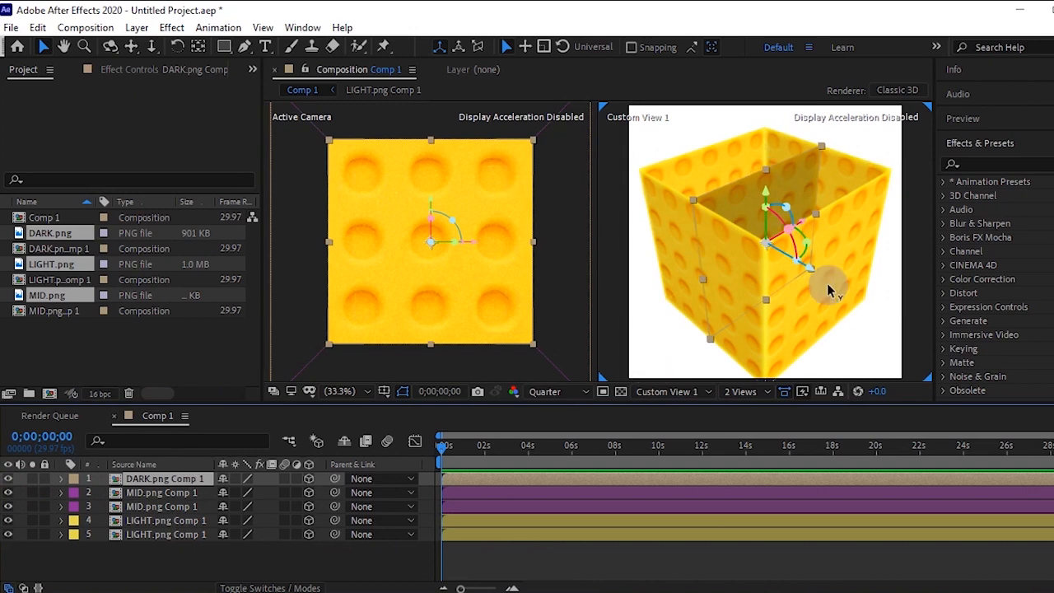
pyautogui.click(60, 479)
pyautogui.click(77, 492)
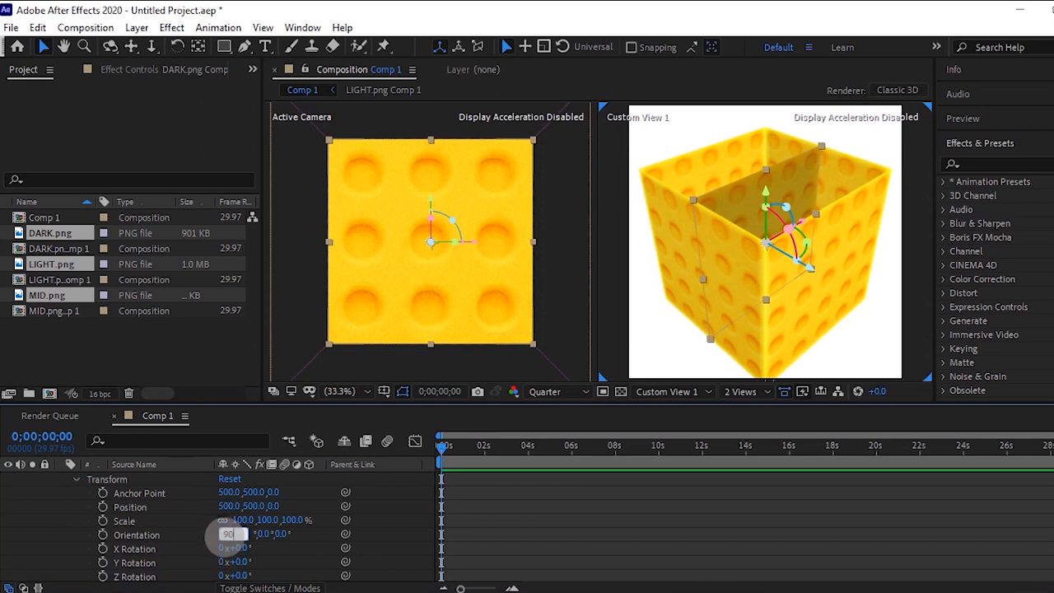
pyautogui.press('Return')
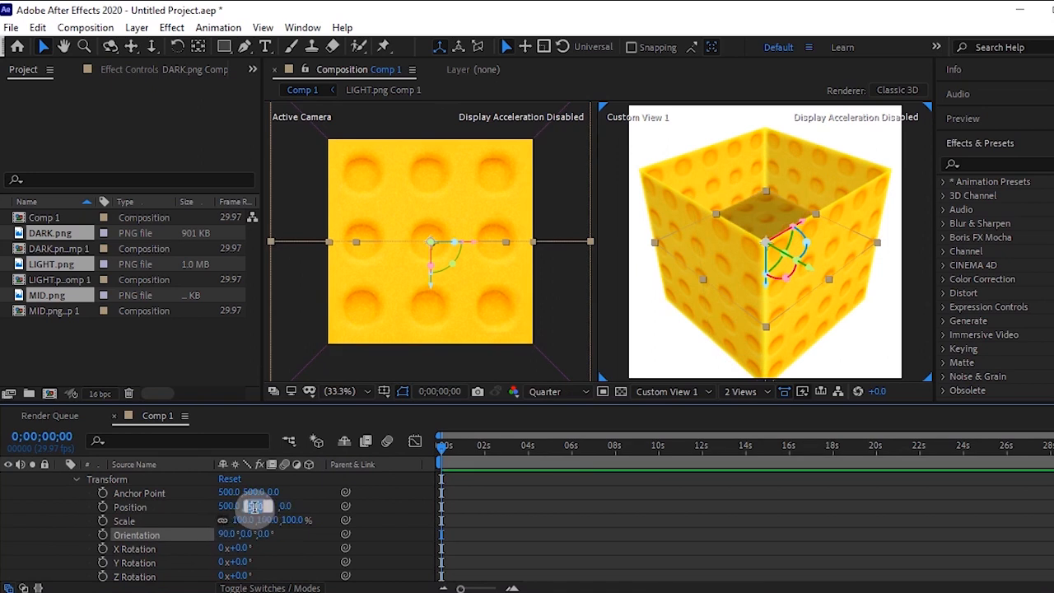
pyautogui.press('Return')
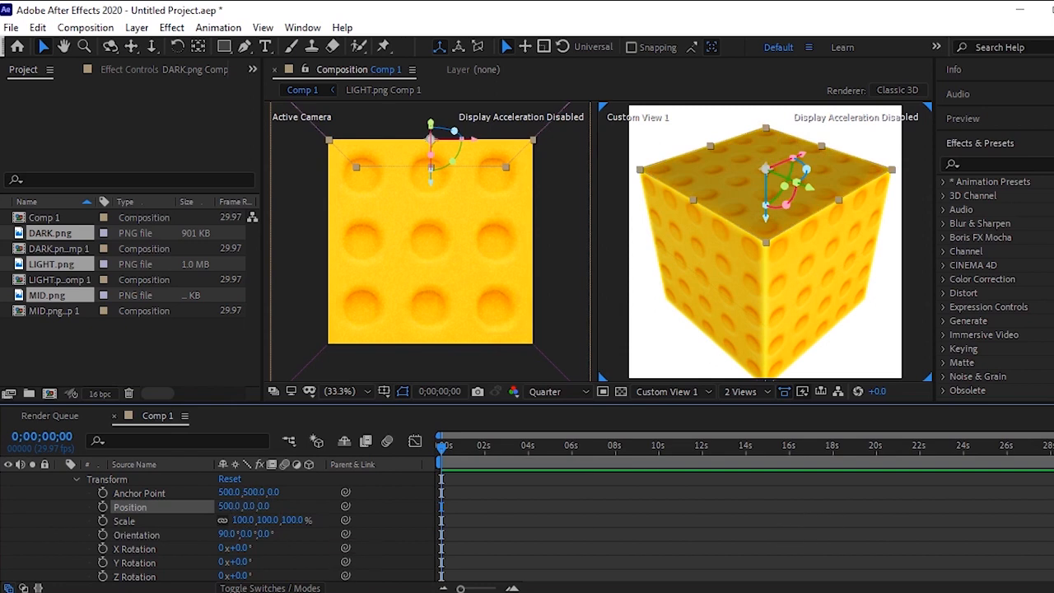
# Duplicate DARK.png Comp 1 and set the duplicate's Y position to 1000 for the cube's bottom face
pyautogui.click(130, 481)
pyautogui.hotkey('ctrl', 'd')
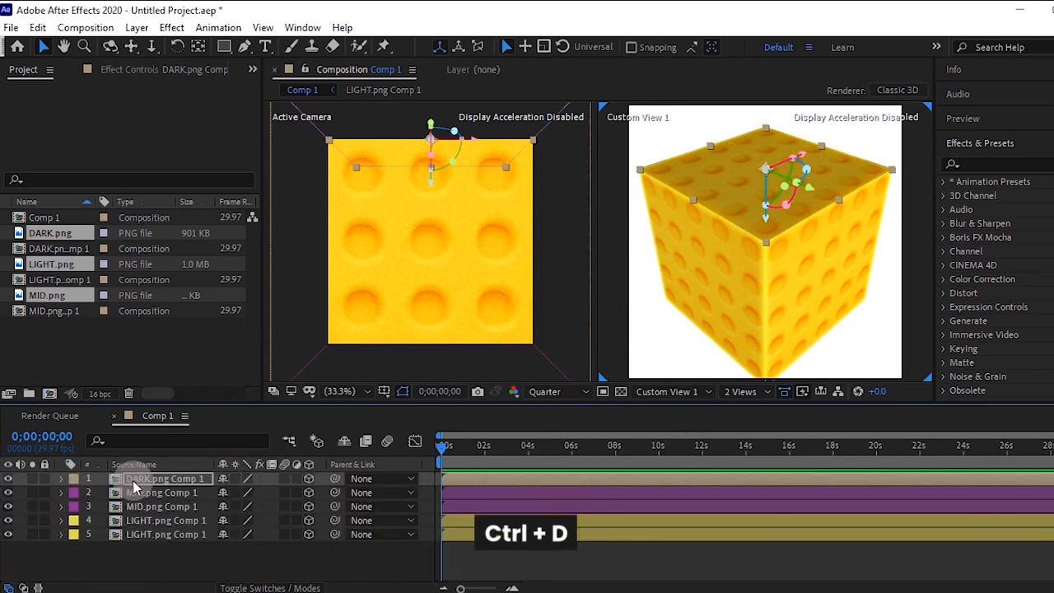
pyautogui.hotkey('ctrl', 'd')
pyautogui.click(61, 479)
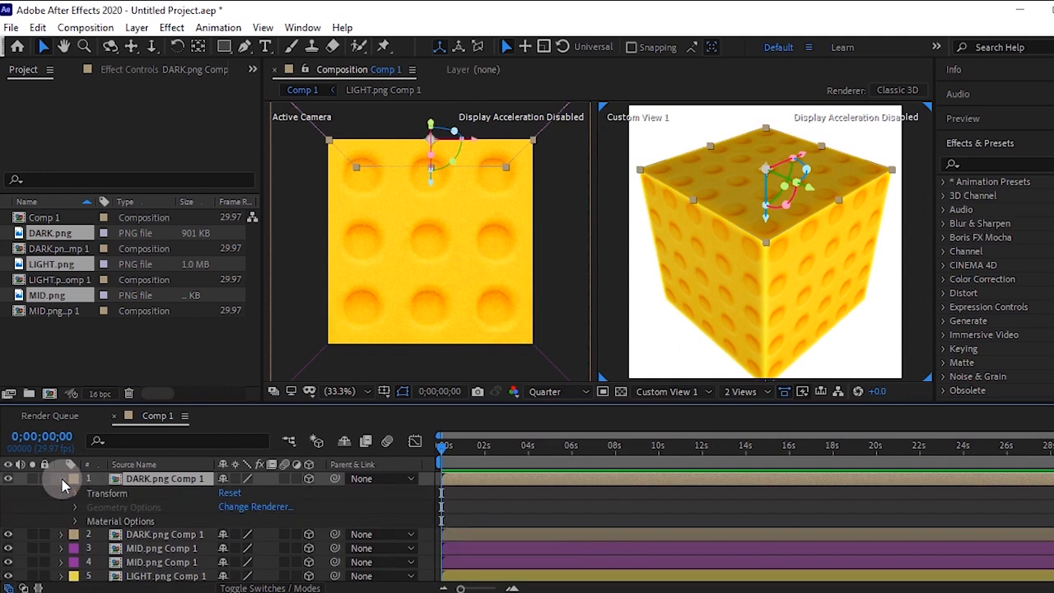
pyautogui.click(74, 492)
pyautogui.click(246, 521)
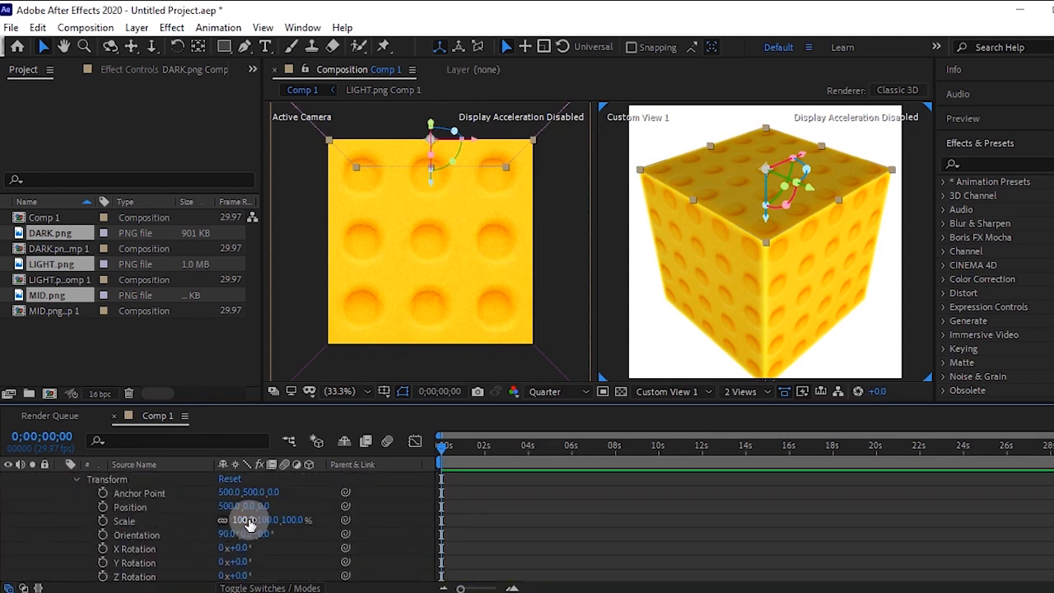
pyautogui.click(250, 506)
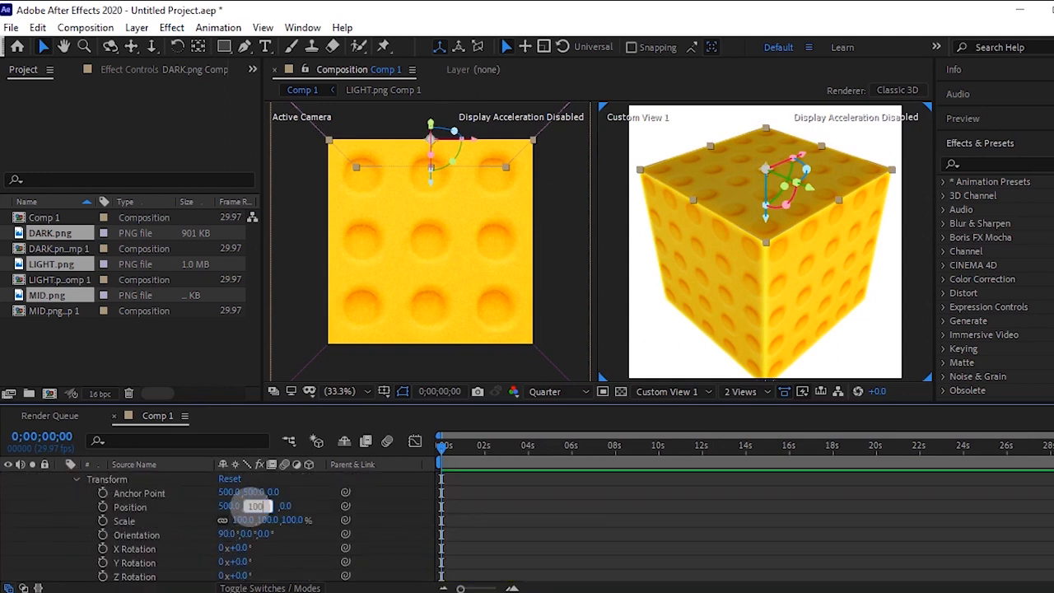
pyautogui.write('1000')
pyautogui.press('Return')
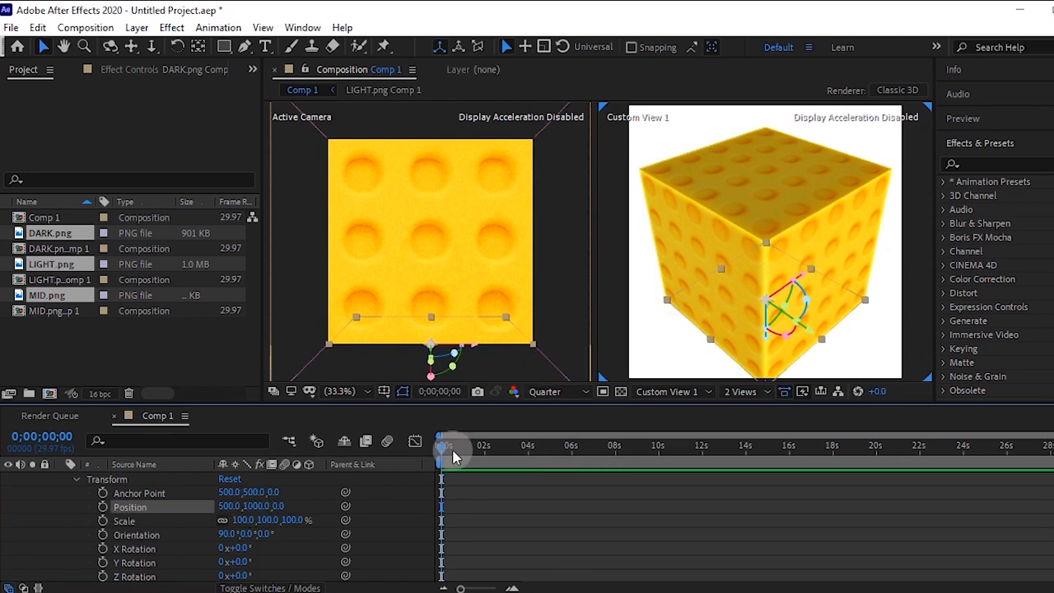
pyautogui.scroll(1, 737, 501)
pyautogui.click(198, 481)
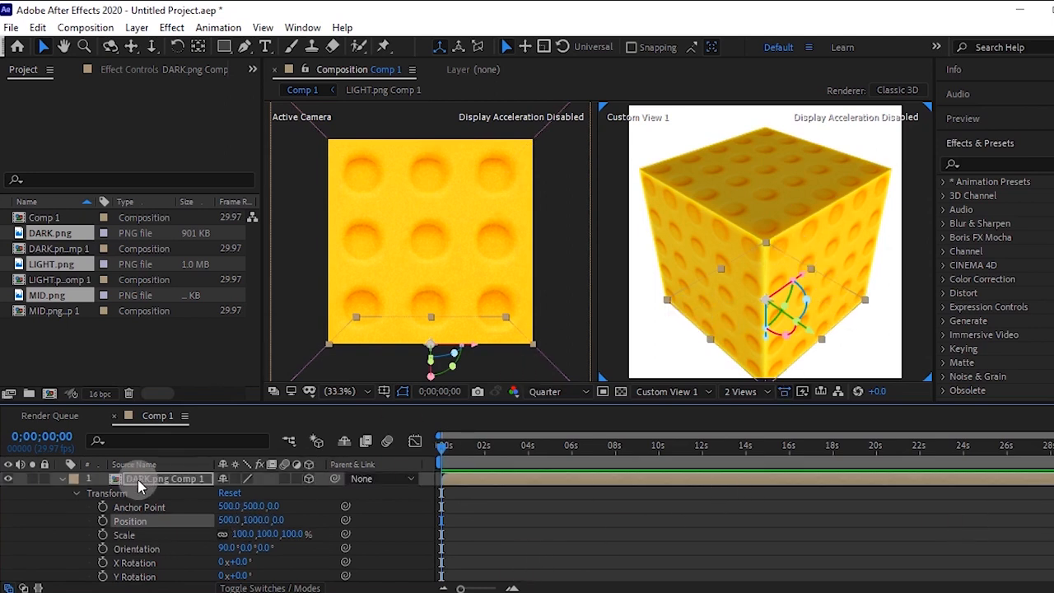
pyautogui.click(64, 481)
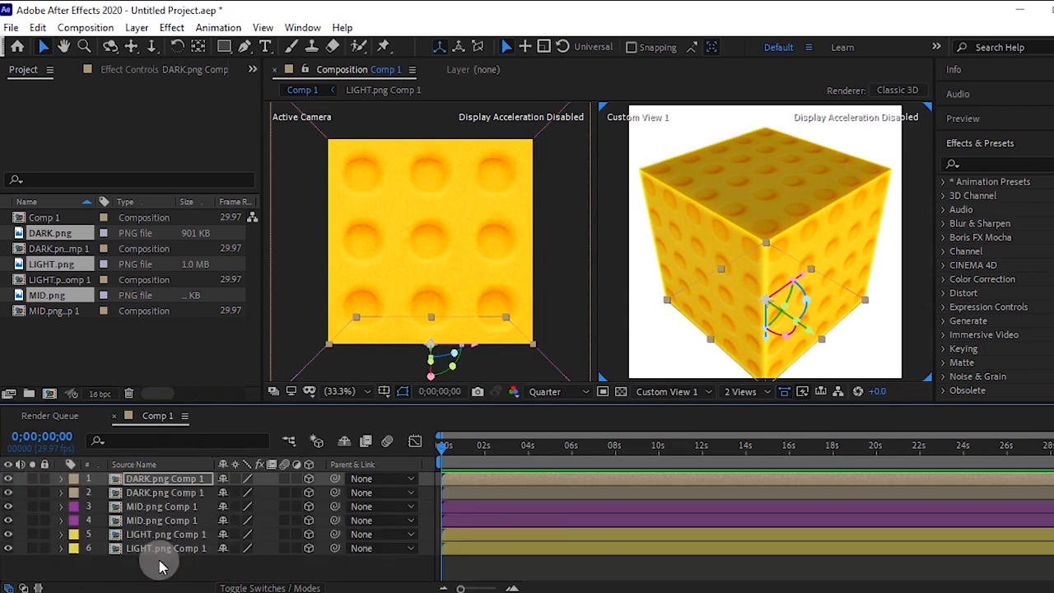
# Deselect all layers and orbit around the cube in Custom View 1 to inspect its faces
pyautogui.click(161, 571)
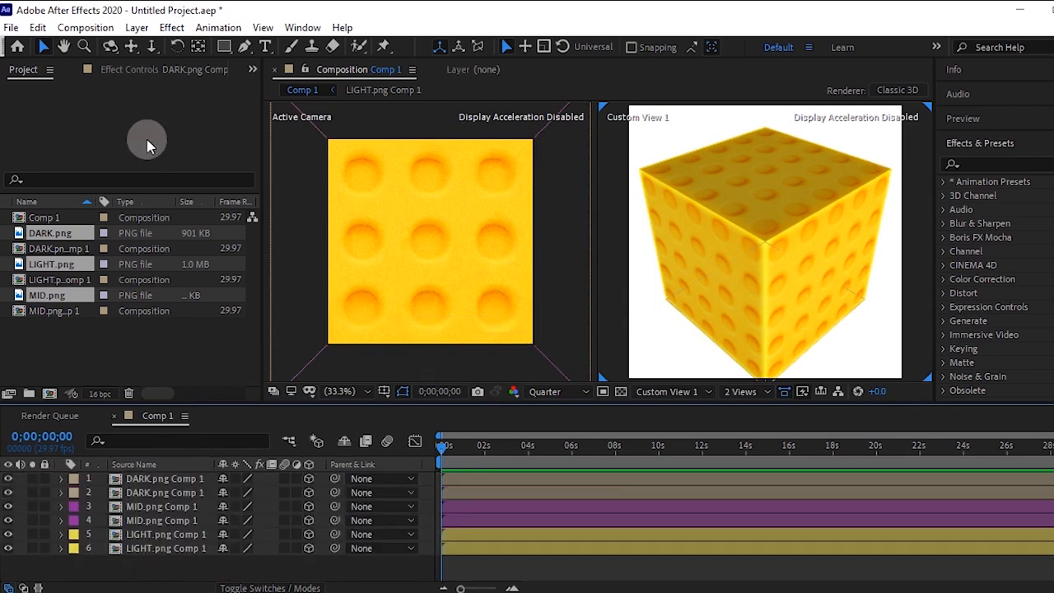
pyautogui.click(114, 47)
pyautogui.moveTo(777, 285)
pyautogui.mouseDown()
pyautogui.moveTo(762, 278)
pyautogui.moveTo(804, 274)
pyautogui.moveTo(845, 299)
pyautogui.moveTo(758, 280)
pyautogui.moveTo(798, 267)
pyautogui.moveTo(798, 303)
pyautogui.moveTo(776, 300)
pyautogui.moveTo(777, 288)
pyautogui.mouseUp()
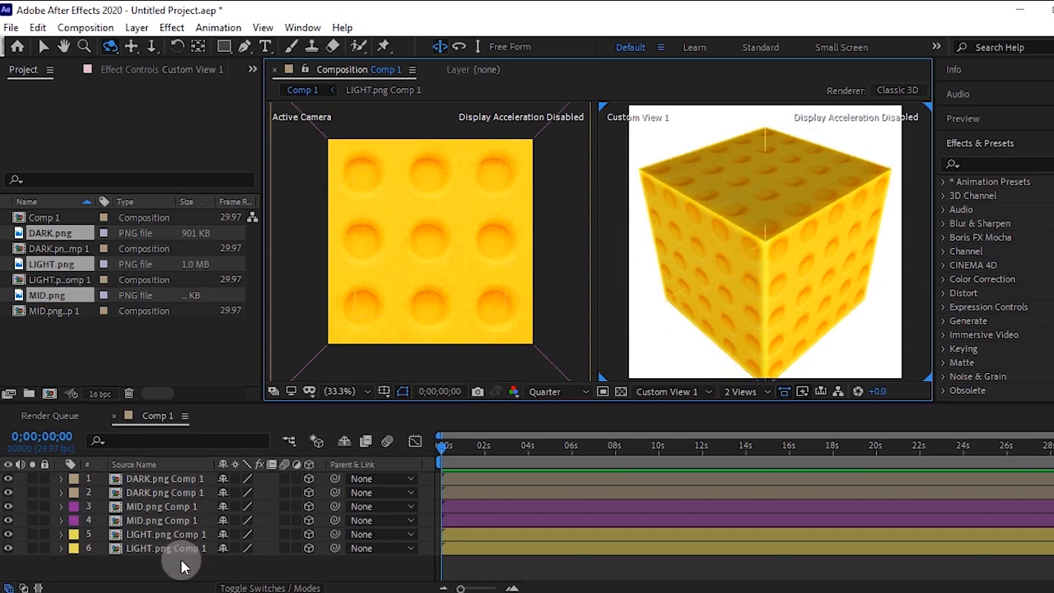
# Create a new composition named MAIN COMP with a width of 1920 px and a height of 1080 px
pyautogui.click(50, 392)
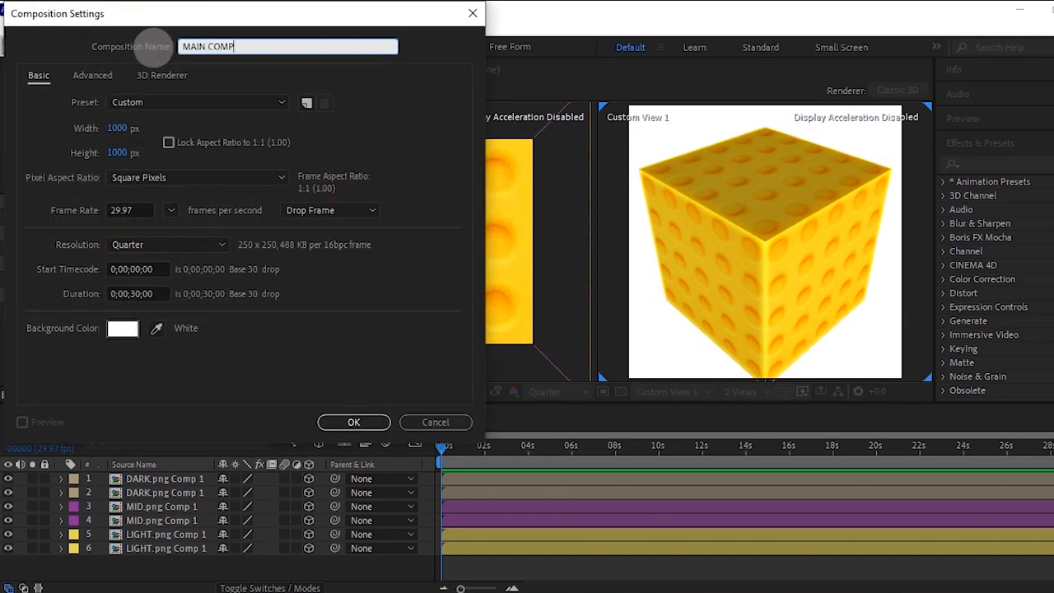
pyautogui.click(117, 129)
pyautogui.write('1')
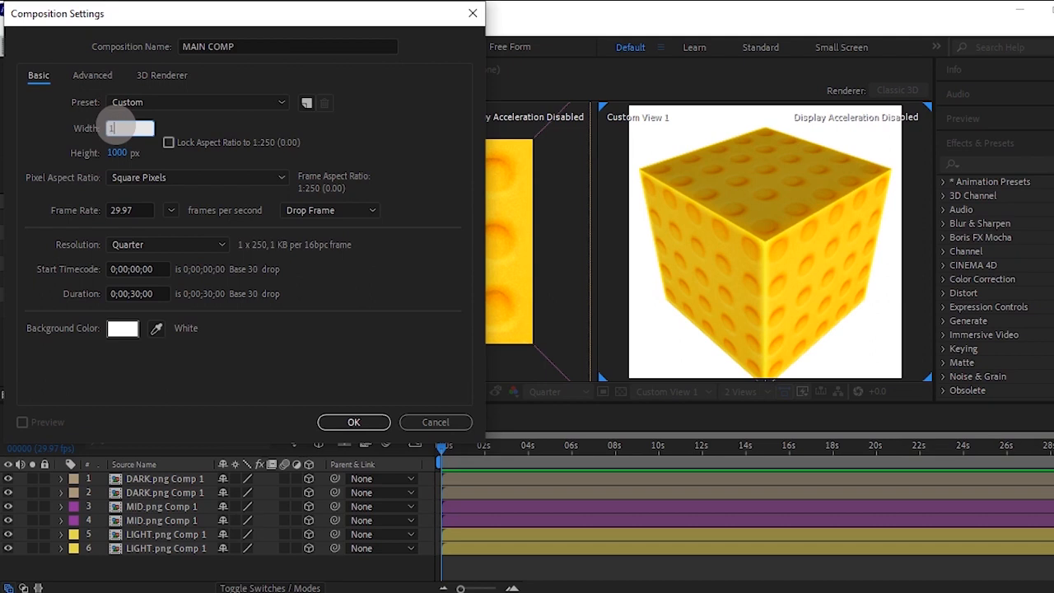
pyautogui.write('920')
pyautogui.click(117, 152)
pyautogui.write('1080')
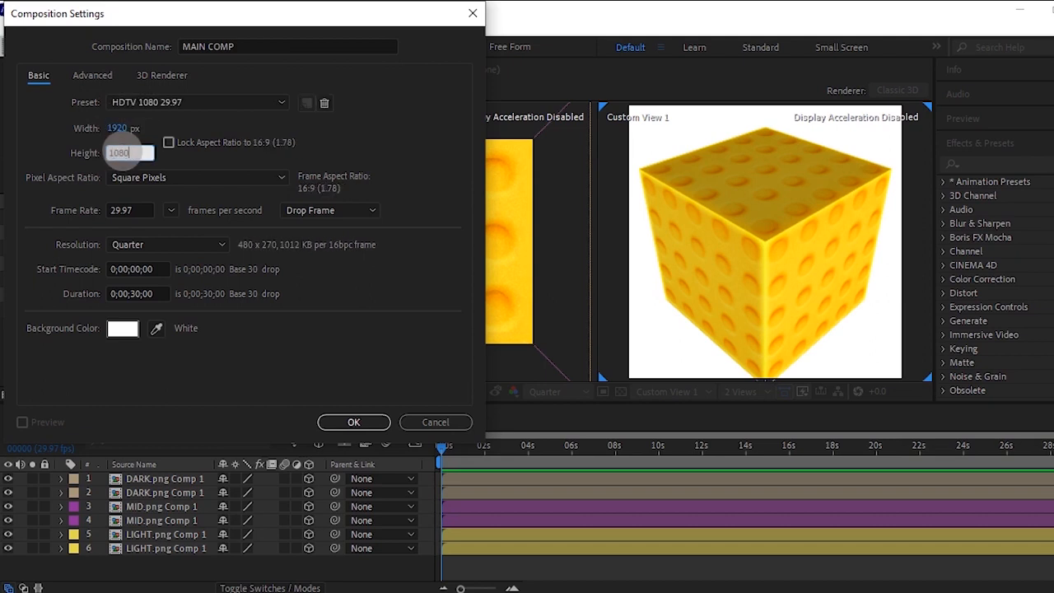
pyautogui.press('Return')
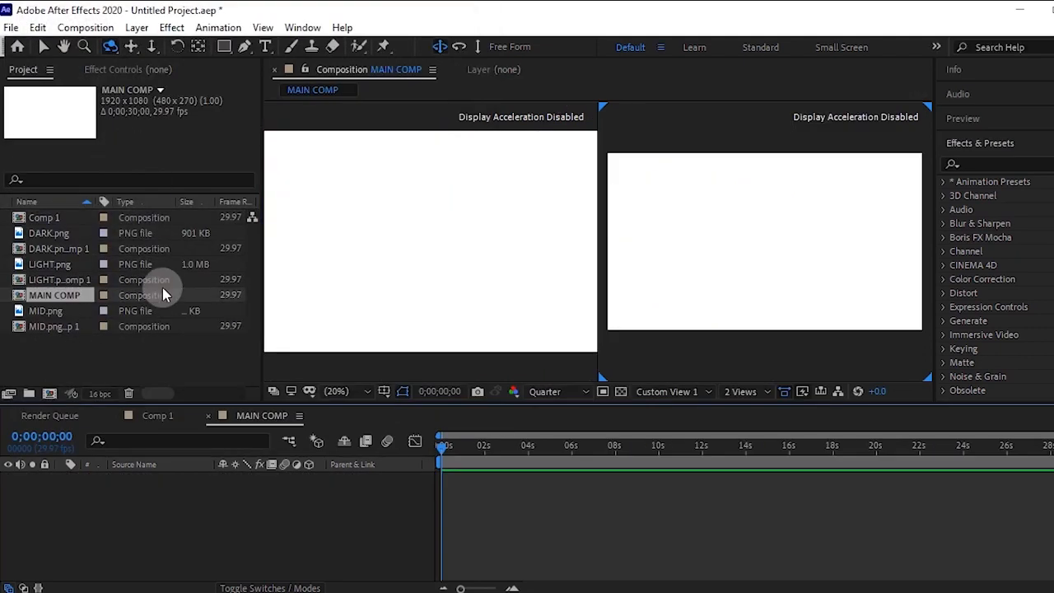
# Switch the viewer layout to 1 View and add Comp 1 as a layer in MAIN COMP
pyautogui.click(759, 402)
pyautogui.click(762, 421)
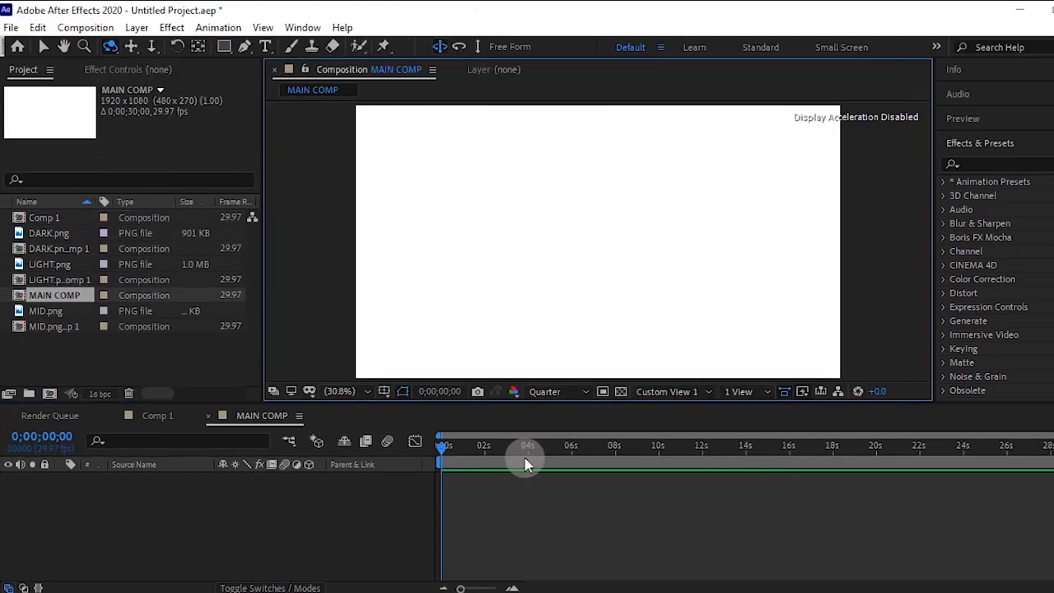
pyautogui.click(46, 221)
pyautogui.moveTo(38, 220); pyautogui.dragTo(126, 394)
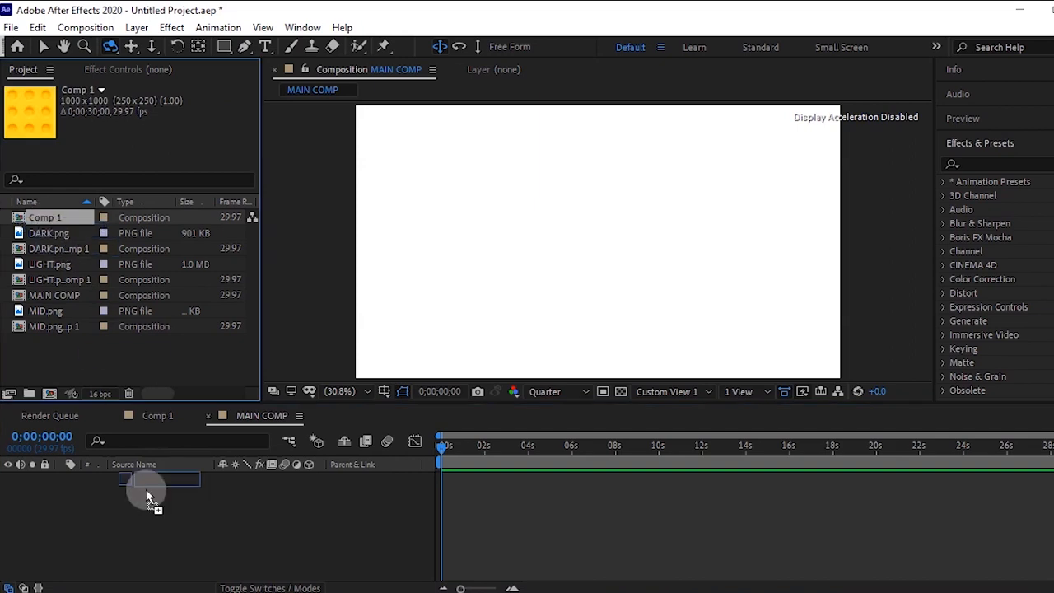
pyautogui.moveTo(153, 516); pyautogui.dragTo(153, 517)
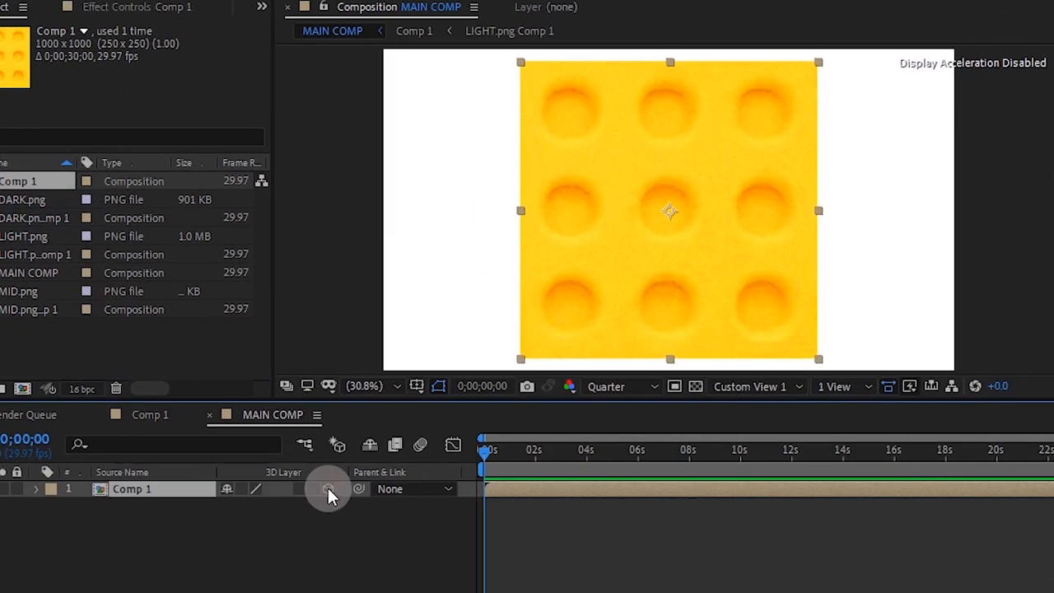
# Make the Comp 1 layer 3D and collapse its transformations so the full cube renders in MAIN COMP
pyautogui.click(328, 491)
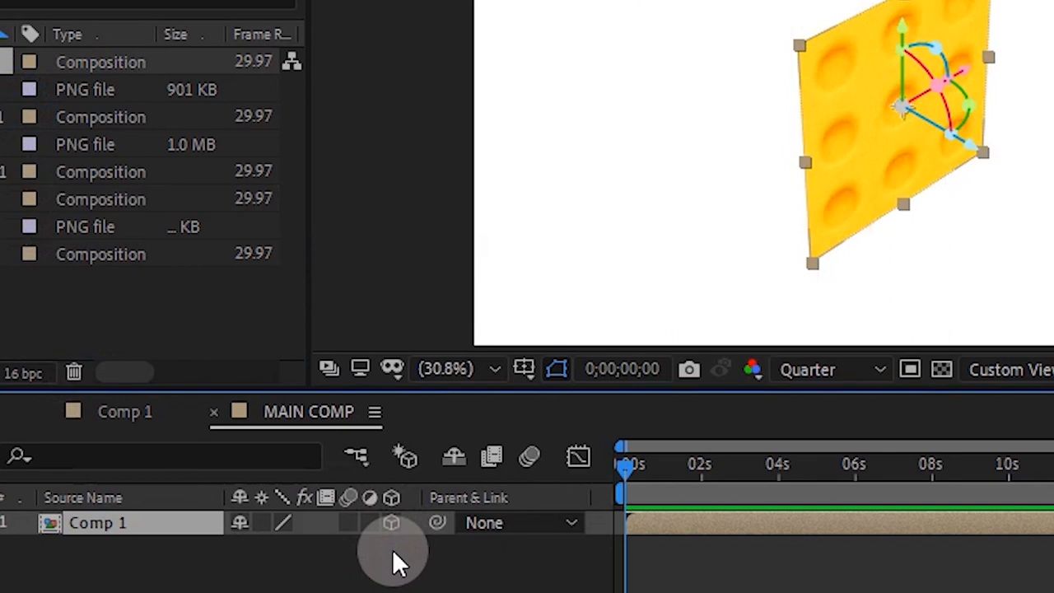
pyautogui.click(261, 523)
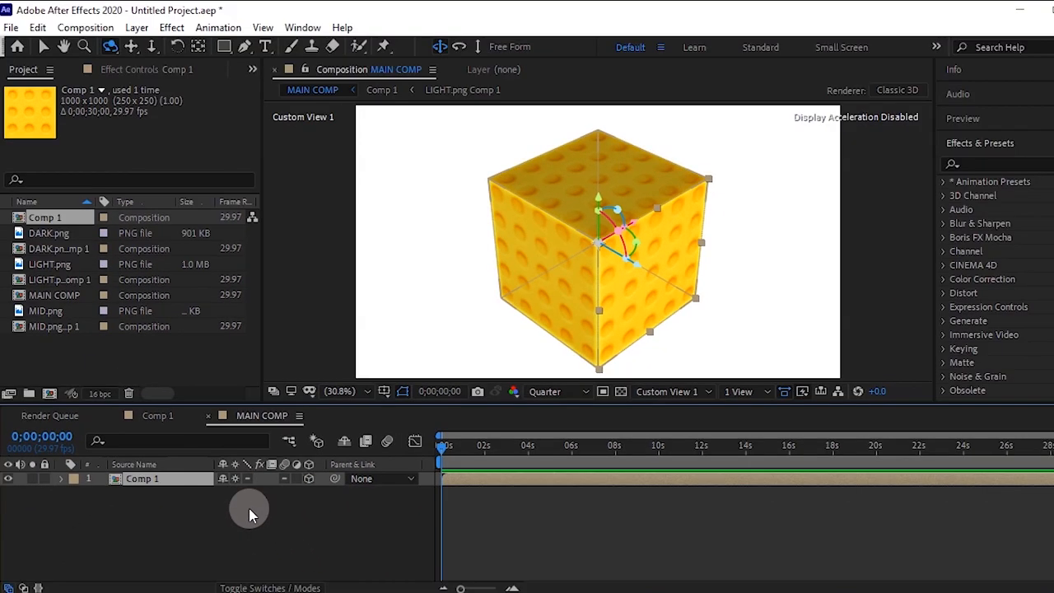
pyautogui.click(255, 514)
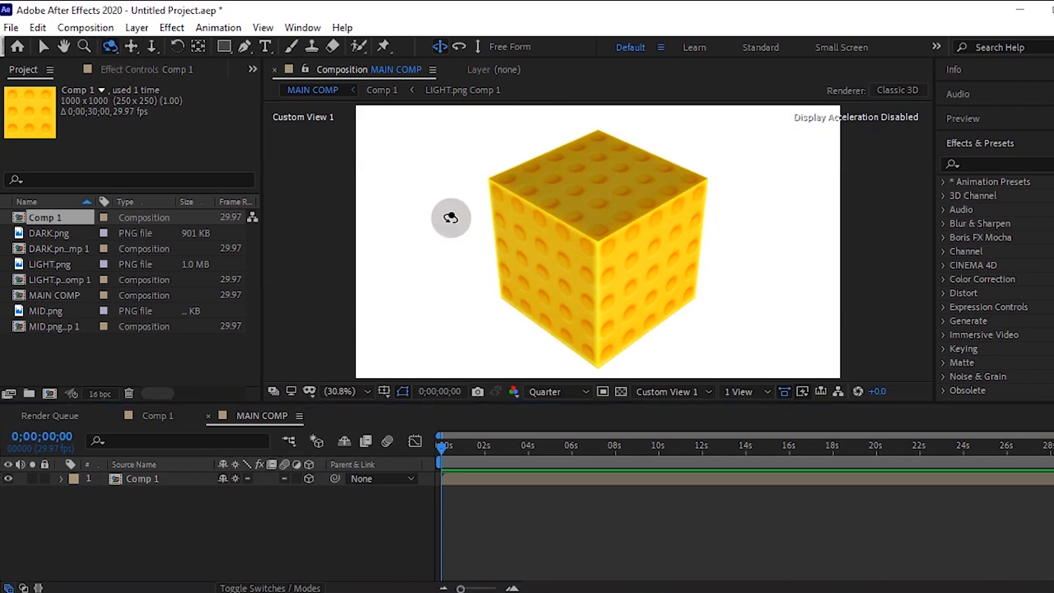
pyautogui.moveTo(602, 291)
pyautogui.mouseDown()
pyautogui.moveTo(631, 274)
pyautogui.moveTo(598, 370)
pyautogui.moveTo(588, 248)
pyautogui.moveTo(706, 288)
pyautogui.moveTo(592, 298)
pyautogui.moveTo(593, 248)
pyautogui.moveTo(601, 330)
pyautogui.moveTo(602, 275)
pyautogui.moveTo(606, 287)
pyautogui.mouseUp()
# Set Comp 1's Y orientation to 345° and X Rotation to 30°, and keyframe both properties at 0;00;00;00
pyautogui.click(196, 479)
pyautogui.press('r')
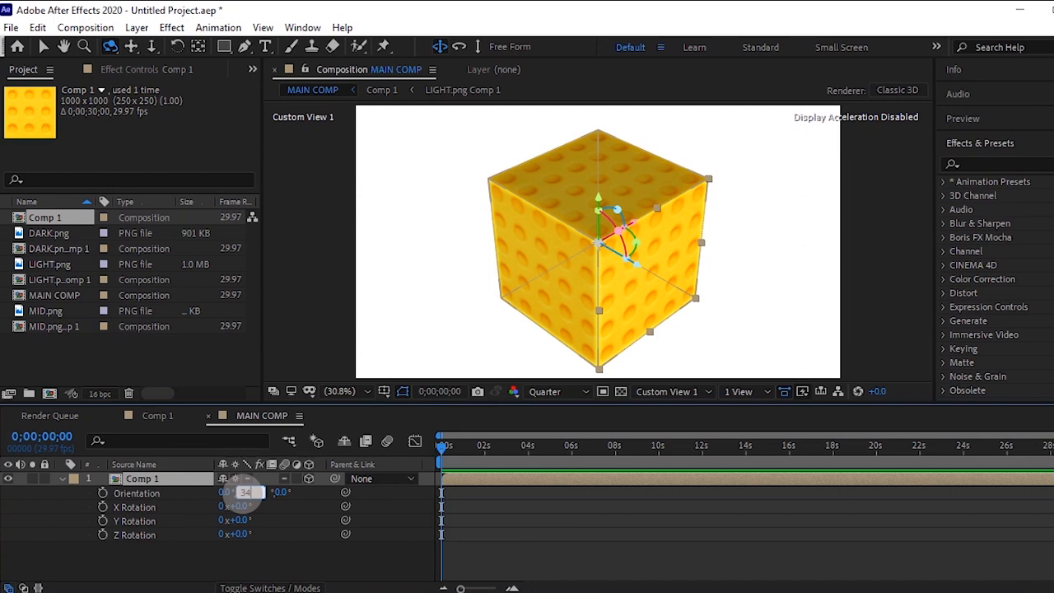
pyautogui.moveTo(244, 496); pyautogui.dragTo(247, 496)
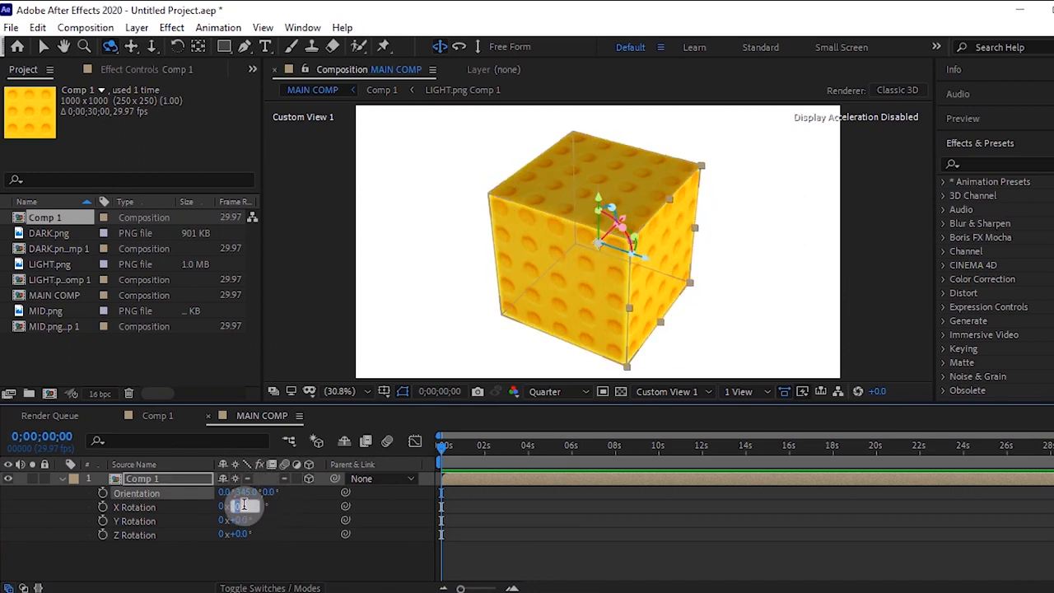
pyautogui.press('Return')
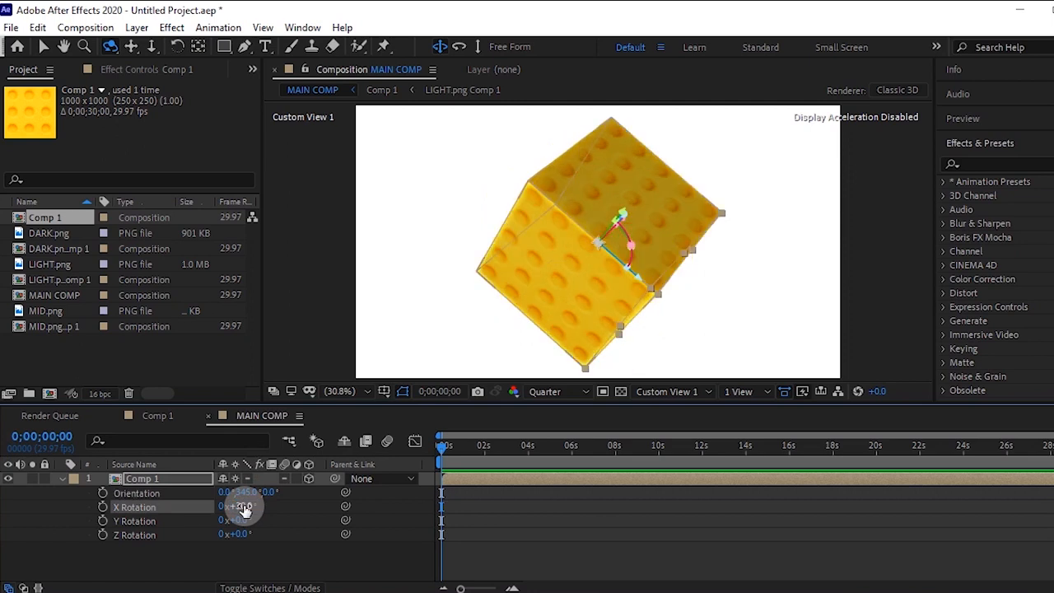
pyautogui.click(102, 507)
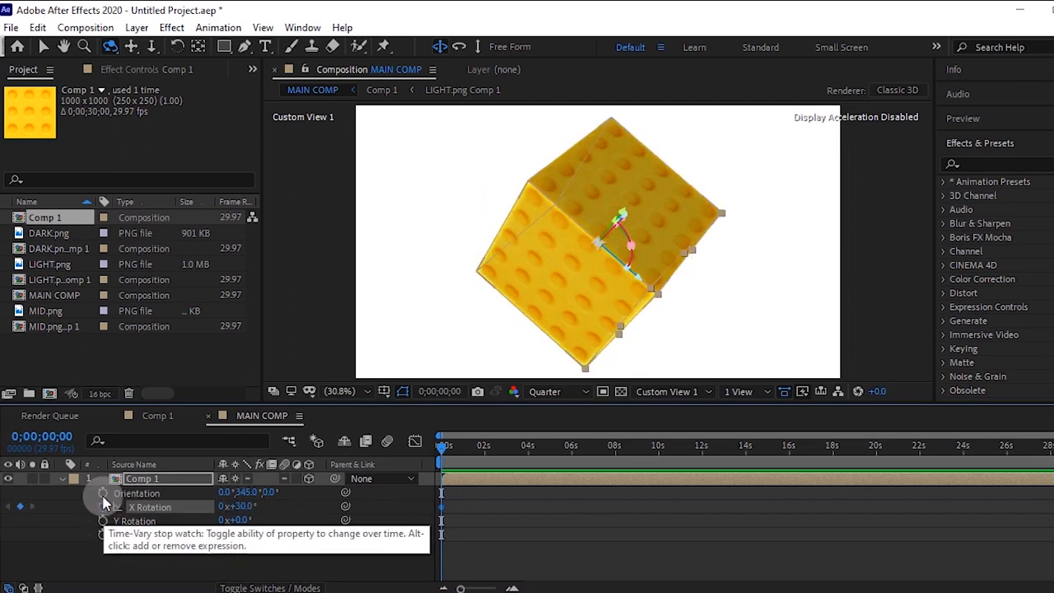
pyautogui.click(102, 493)
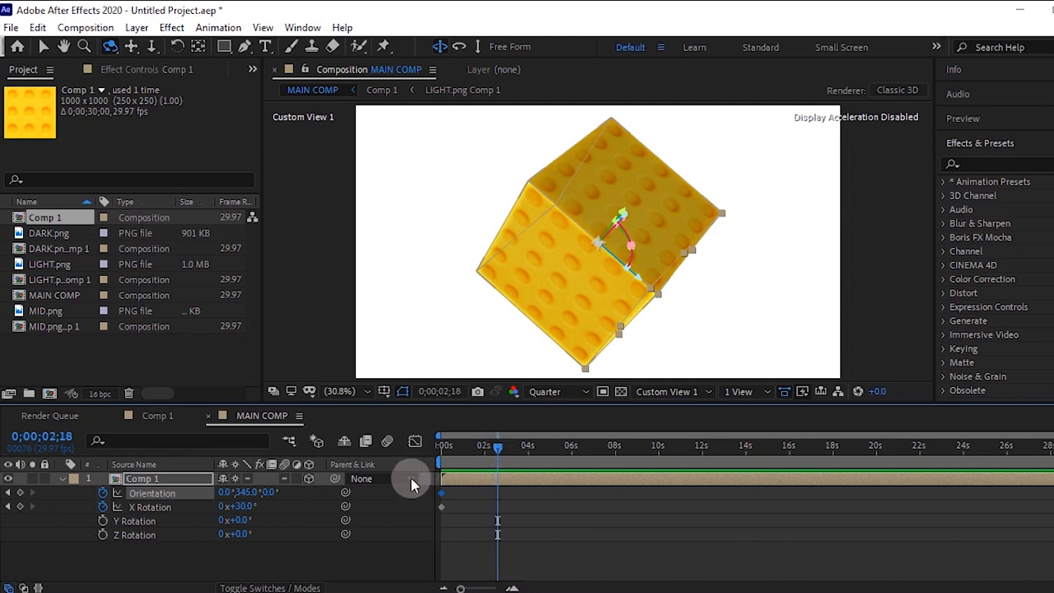
# At 0;00;02;18, keyframe Comp 1's Orientation at 180°, 300°, 180°
pyautogui.write('180')
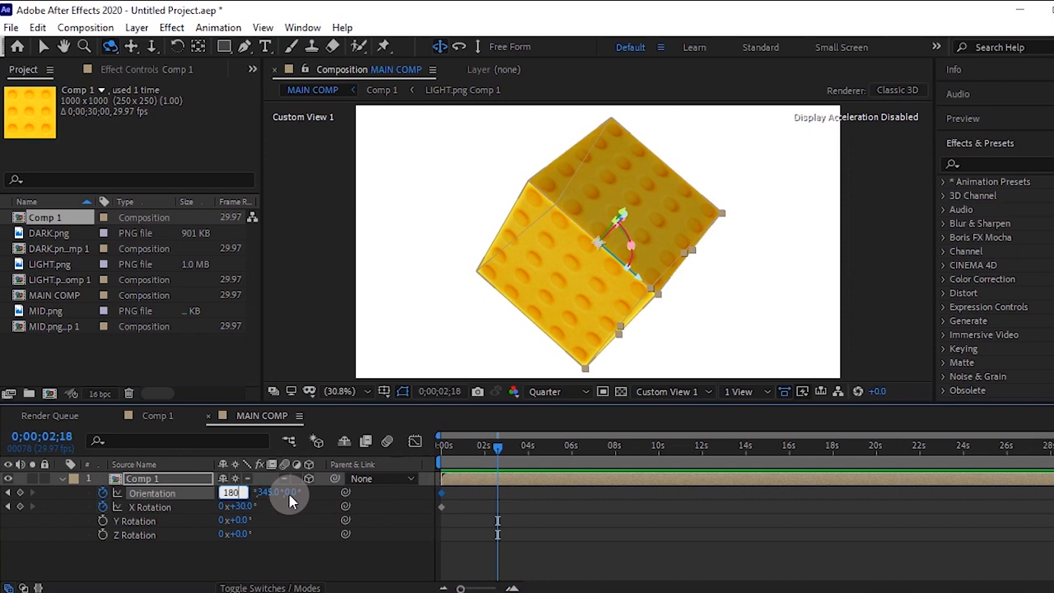
pyautogui.press('Tab')
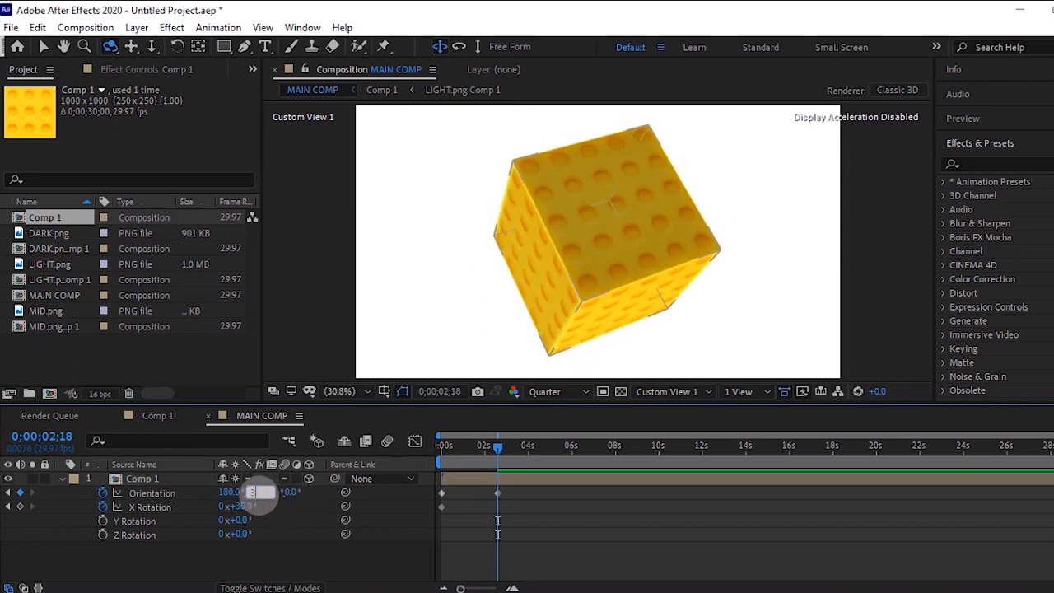
pyautogui.write('300')
pyautogui.press('Return')
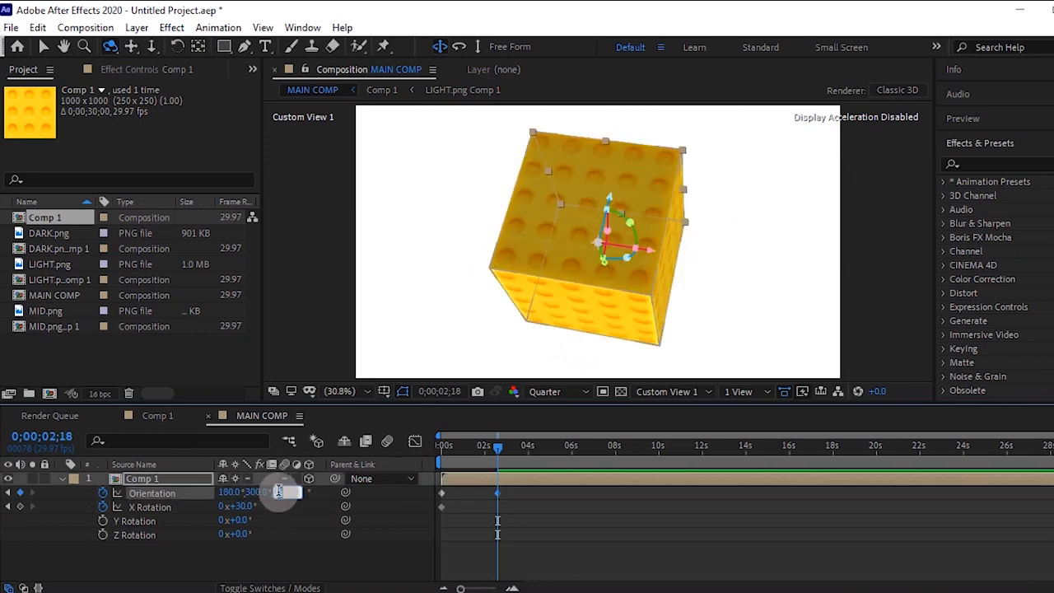
pyautogui.press('Return')
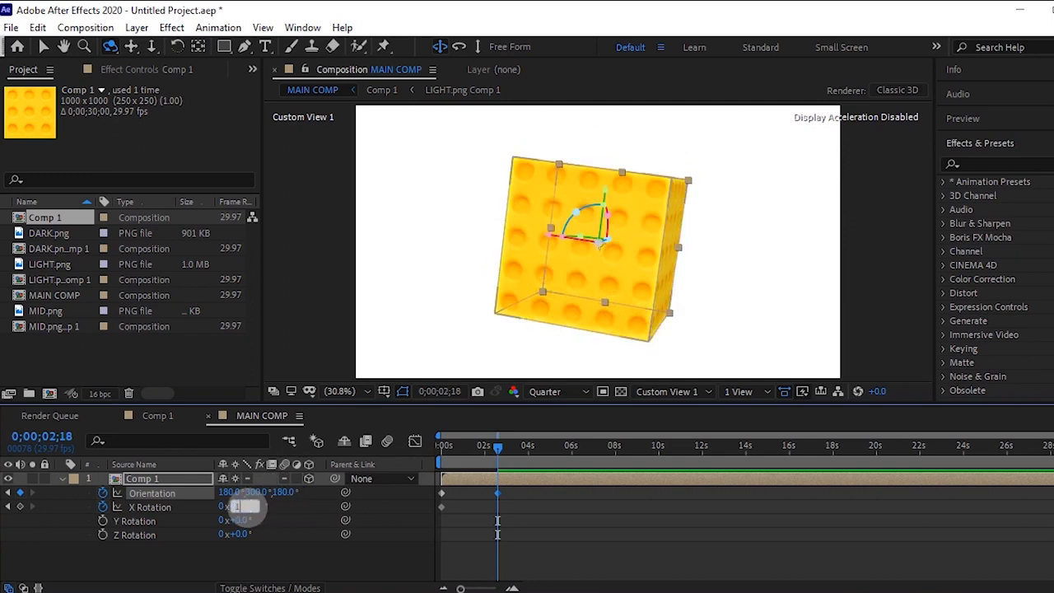
# Keyframe Comp 1's X Rotation at 110° at 0;00;02;18
pyautogui.click(246, 508)
pyautogui.write('110')
pyautogui.press('Return')
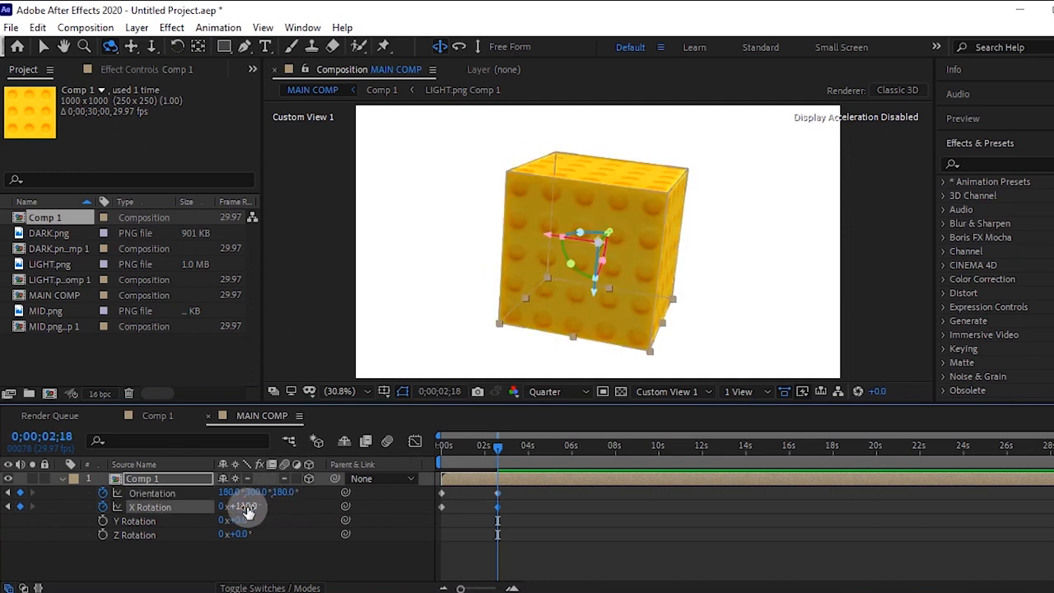
# End the work area at 0;00;05;28, preview the cube's rotation and return to 0;00;00;00
pyautogui.moveTo(498, 446); pyautogui.dragTo(571, 446)
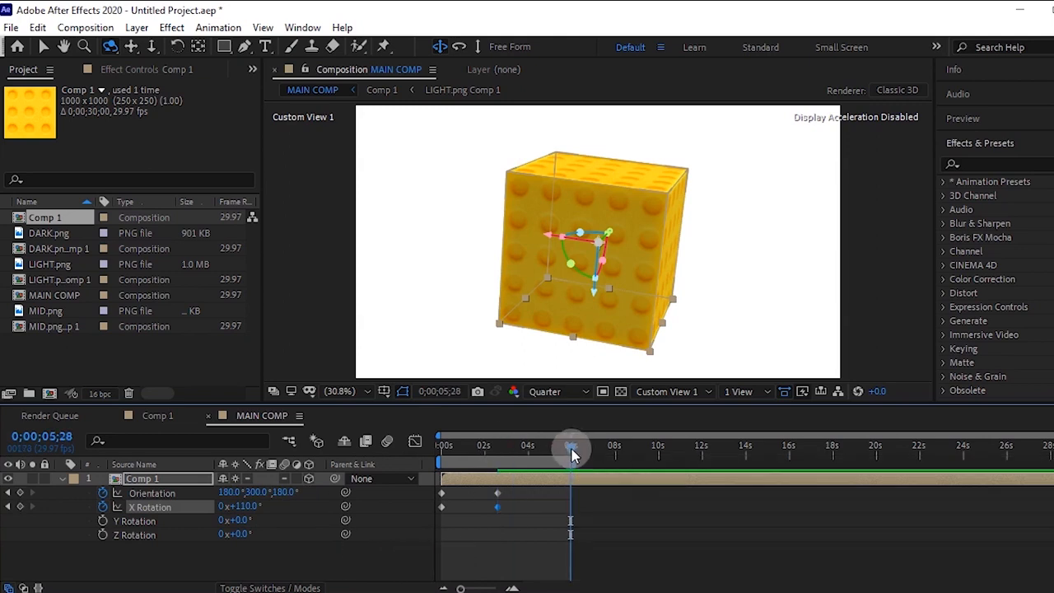
pyautogui.press('space')
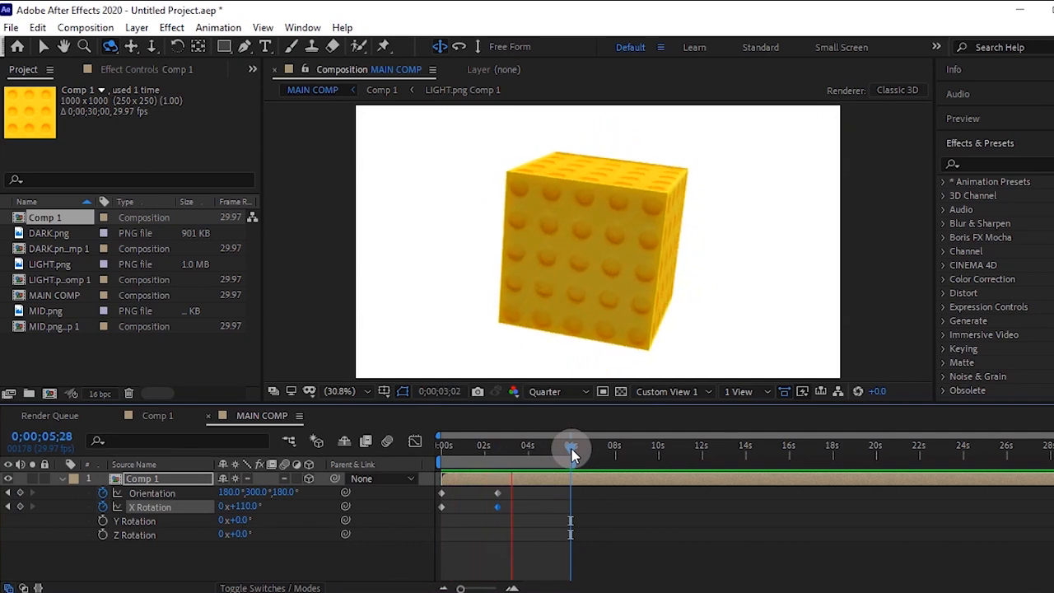
pyautogui.press('space')
pyautogui.moveTo(542, 447); pyautogui.dragTo(476, 450)
pyautogui.press('Home')
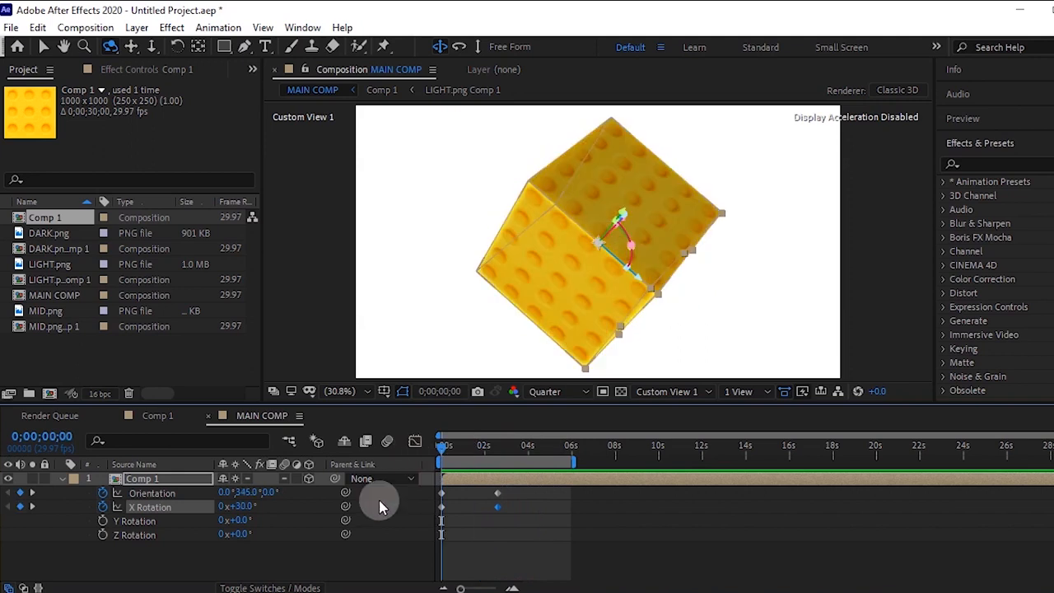
# Add the expression loopOut('pingpong') to Comp 1's Orientation property
pyautogui.keyDown('alt'); pyautogui.click(103, 495); pyautogui.keyUp('alt')
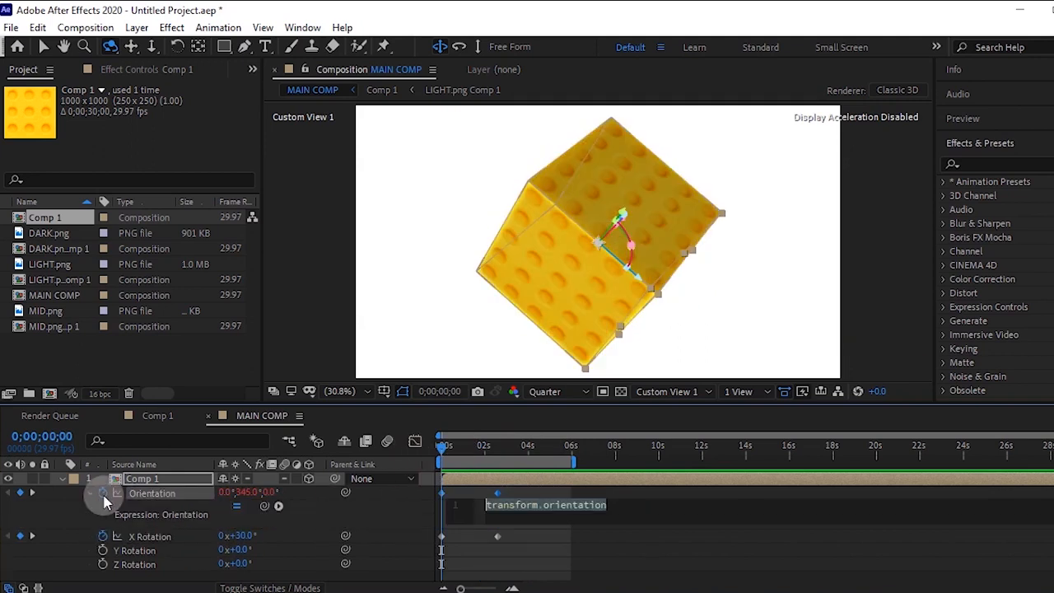
pyautogui.write('loop')
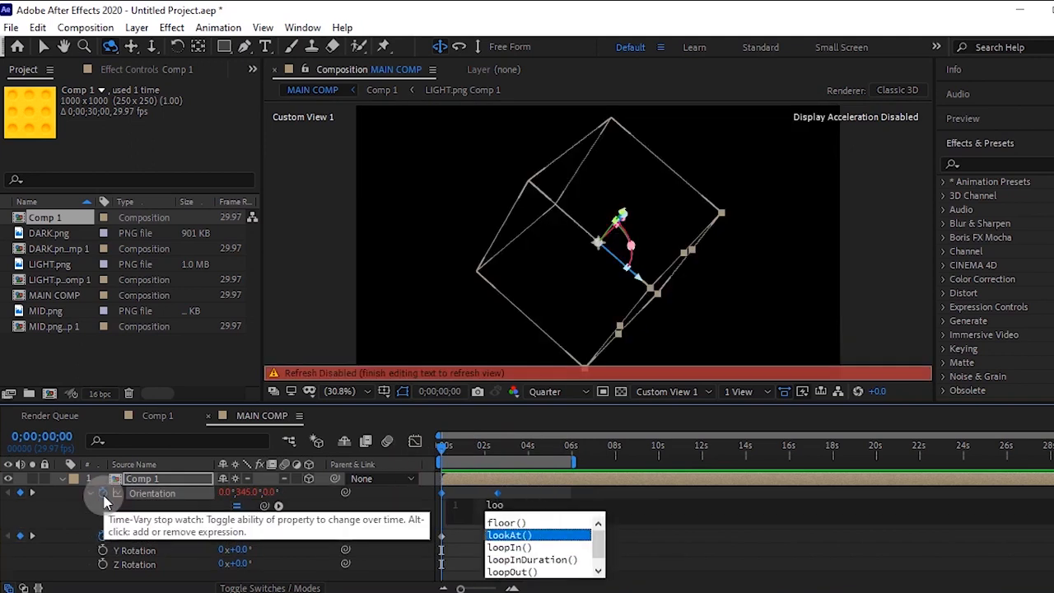
pyautogui.click(512, 547)
pyautogui.press('Down')
pyautogui.press('Down')
pyautogui.press('Down')
pyautogui.press('Return')
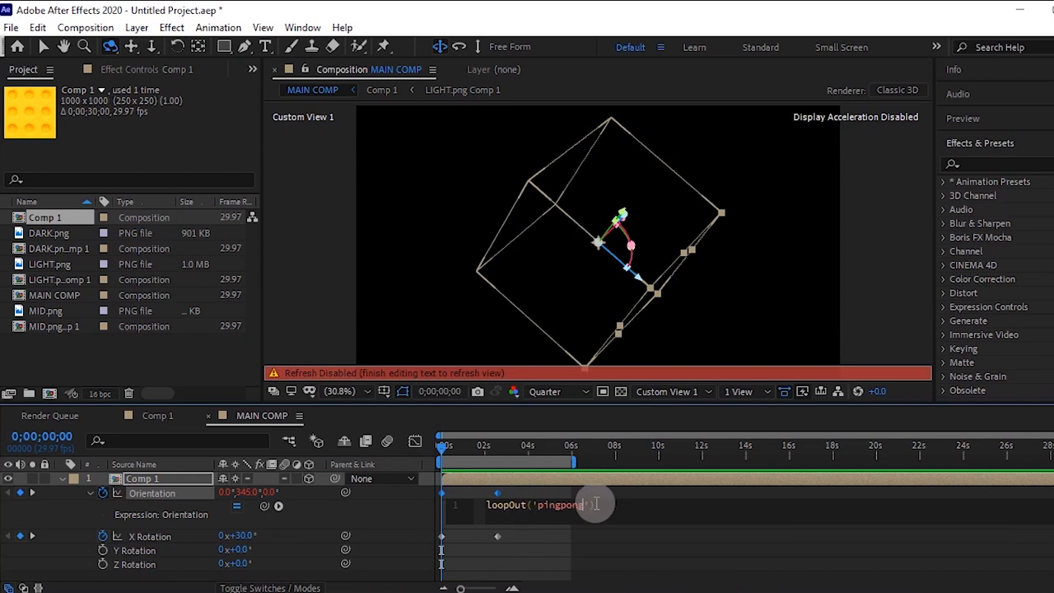
# Copy the Orientation expression and apply the same loopOut('pingpong') expression to Comp 1's X Rotation
pyautogui.hotkey('ctrl', 'a')
pyautogui.hotkey('ctrl', 'c')
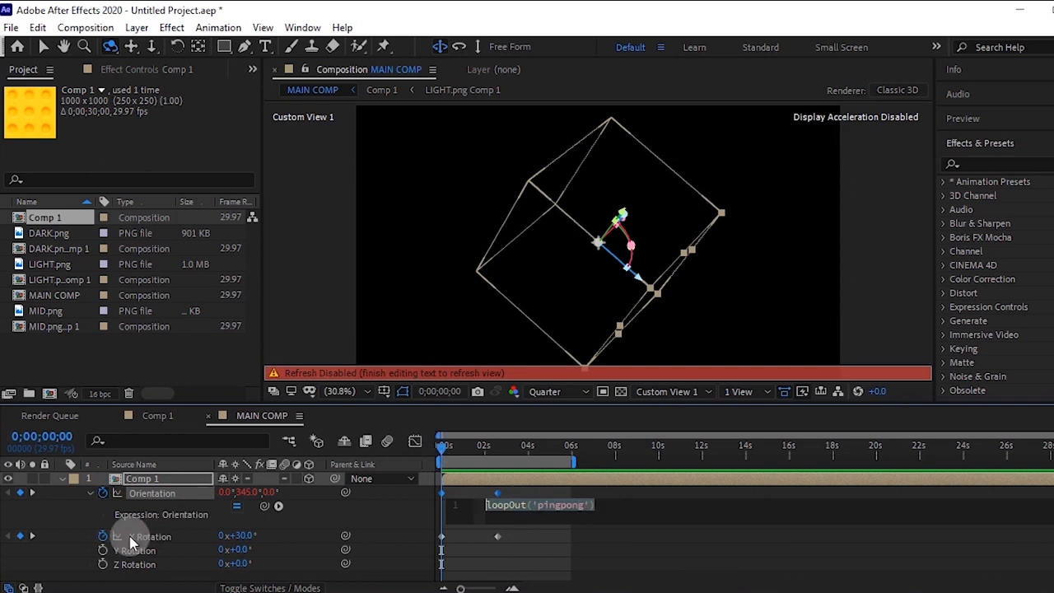
pyautogui.keyDown('alt'); pyautogui.click(104, 537); pyautogui.keyUp('alt')
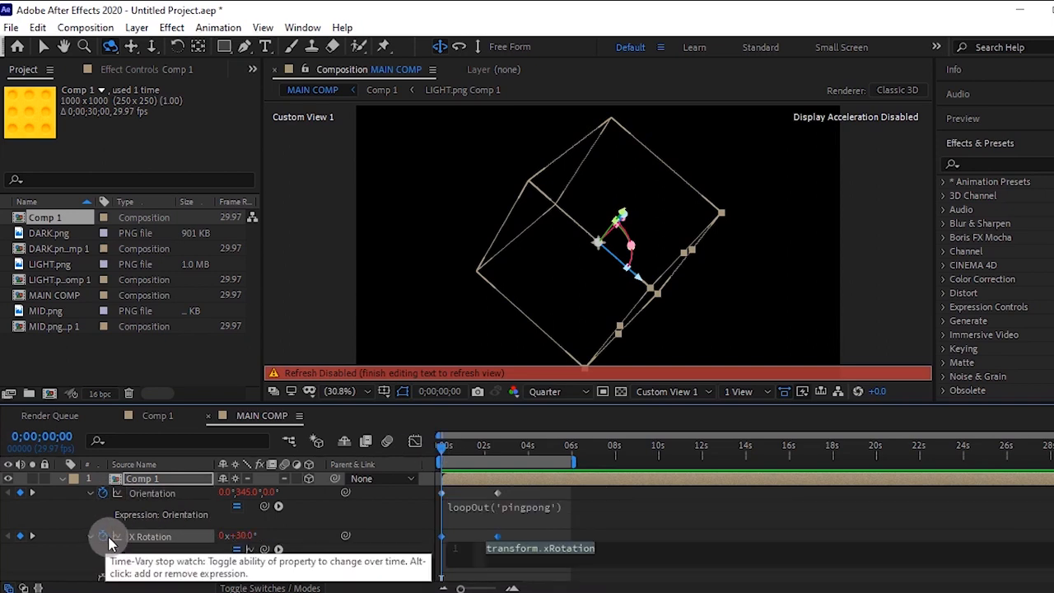
pyautogui.hotkey('ctrl', 'v')
pyautogui.click(157, 479)
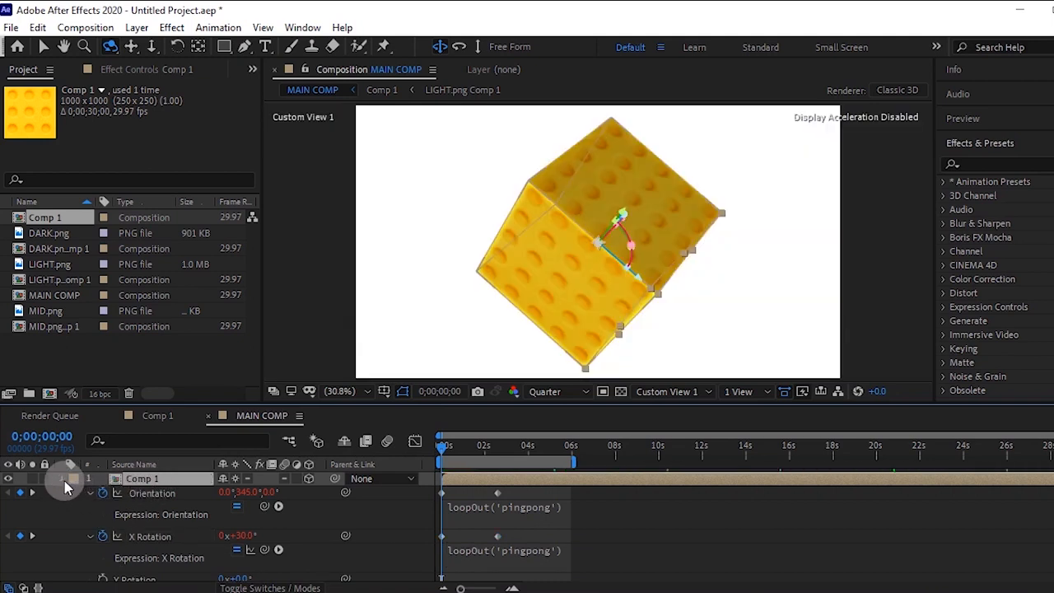
# Collapse Comp 1's properties, preview the looping rotation and return to 0;00;00;00
pyautogui.click(61, 479)
pyautogui.press('space')
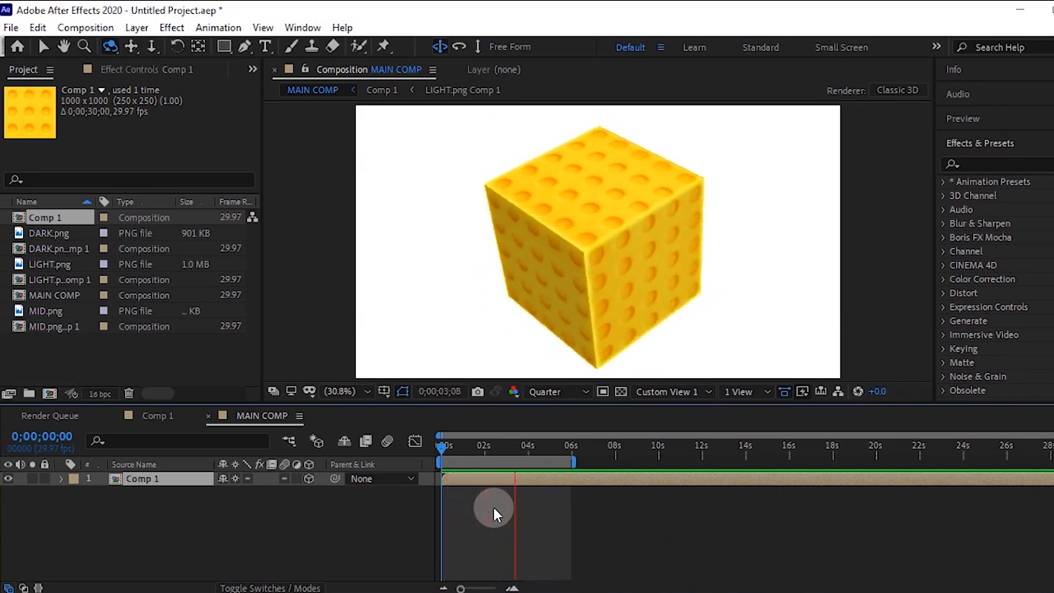
pyautogui.click(464, 449)
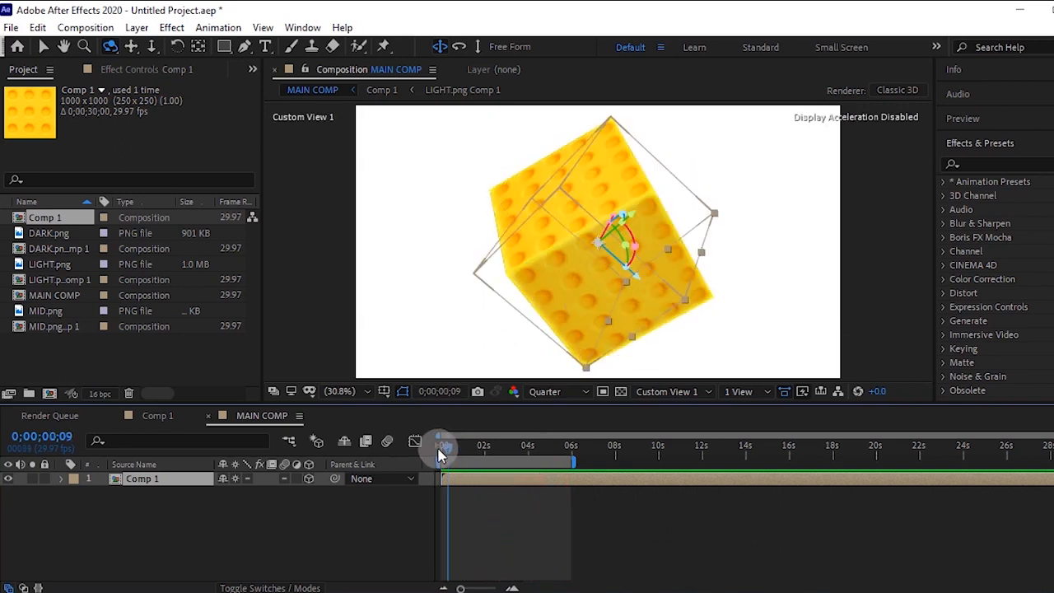
pyautogui.click(441, 456)
# Apply Easy Ease to all of Comp 1's Orientation and X Rotation keyframes and move the ending pair slightly later in time
pyautogui.press('u')
pyautogui.moveTo(521, 529); pyautogui.dragTo(434, 493)
pyautogui.rightClick(496, 494)
pyautogui.moveTo(570, 481)
pyautogui.click(746, 372)
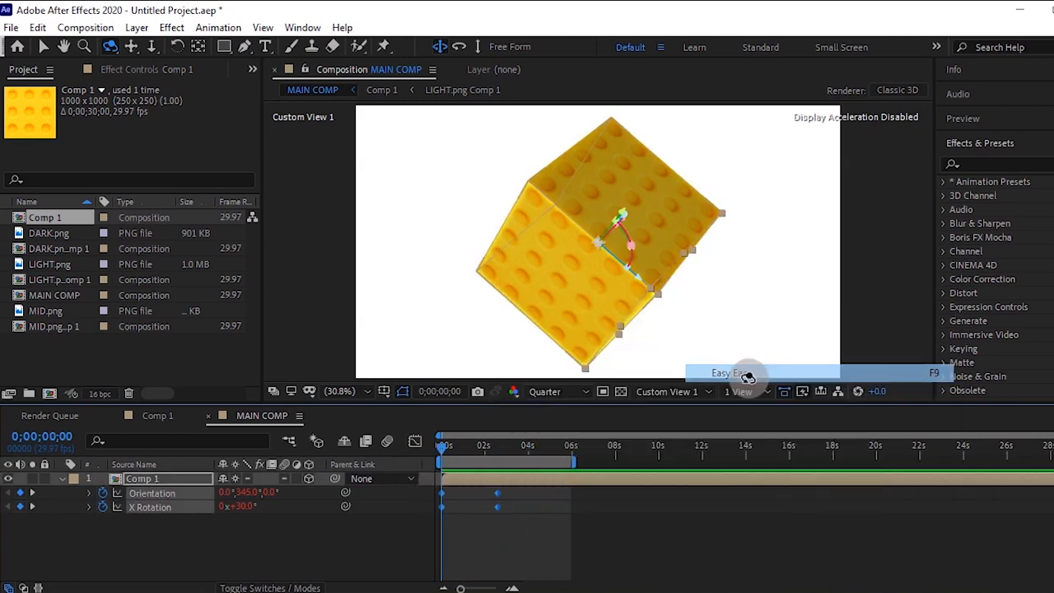
pyautogui.moveTo(497, 493); pyautogui.dragTo(501, 493)
# Reshape the speed graph of all Orientation and X Rotation keyframes into an early peak with a long ease-out, and preview the animation
pyautogui.click(416, 442)
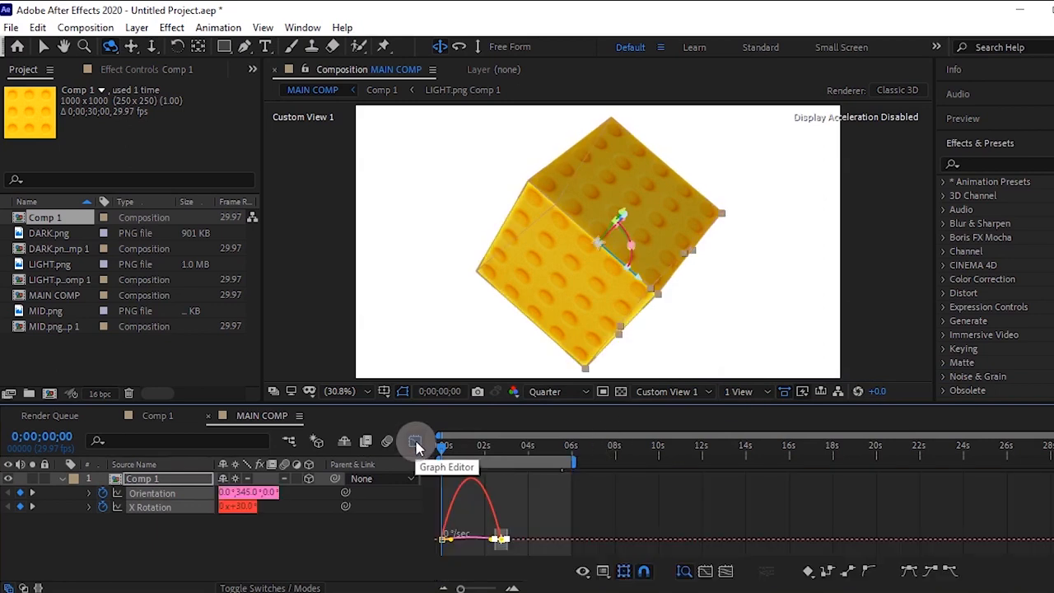
pyautogui.click(416, 441)
pyautogui.moveTo(526, 533); pyautogui.dragTo(431, 487)
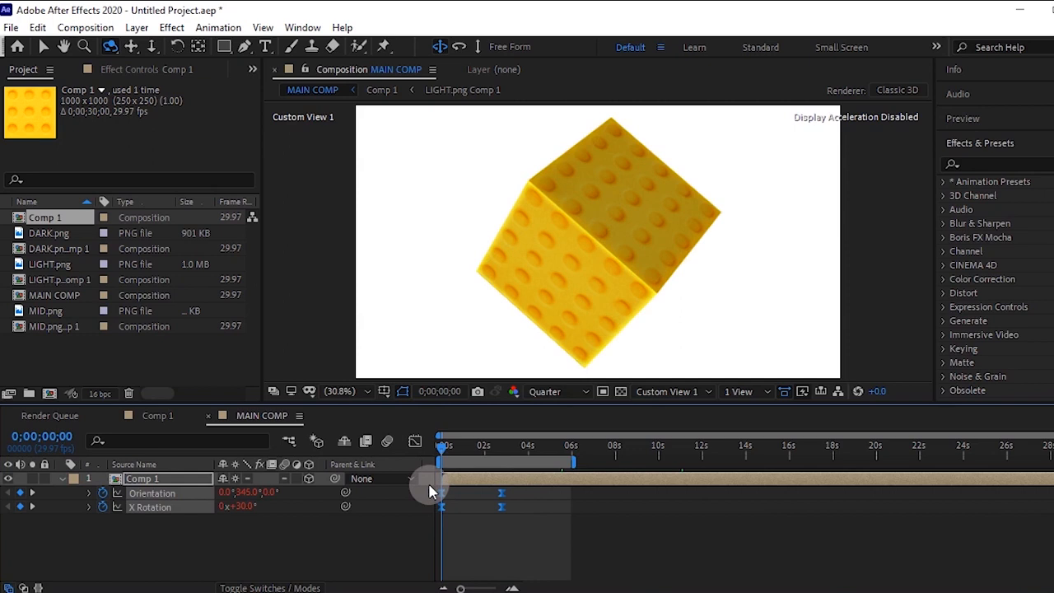
pyautogui.click(416, 442)
pyautogui.click(494, 552)
pyautogui.moveTo(491, 547); pyautogui.dragTo(449, 548)
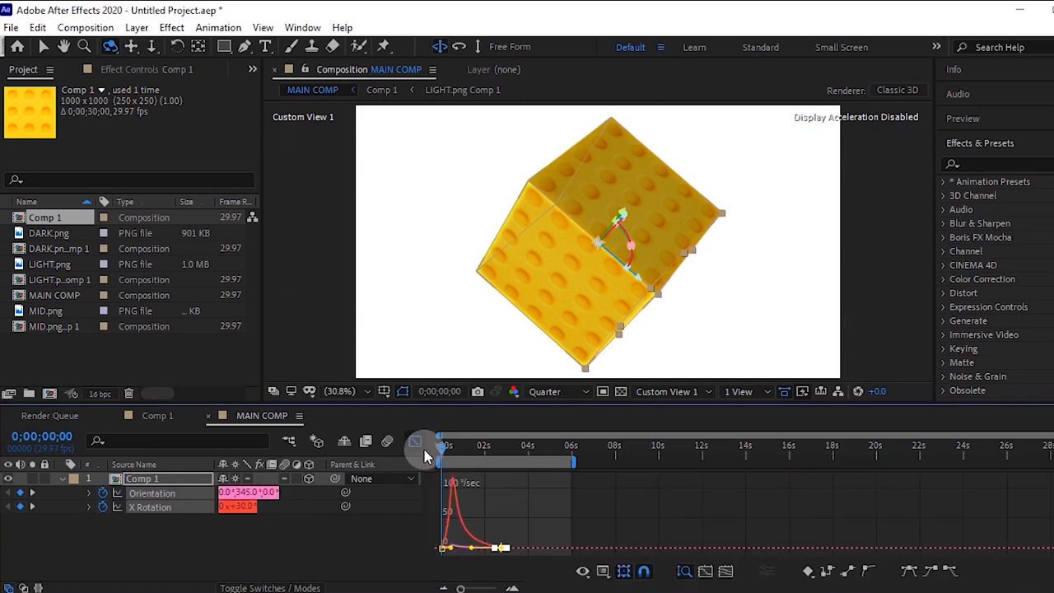
pyautogui.click(416, 443)
pyautogui.press('space')
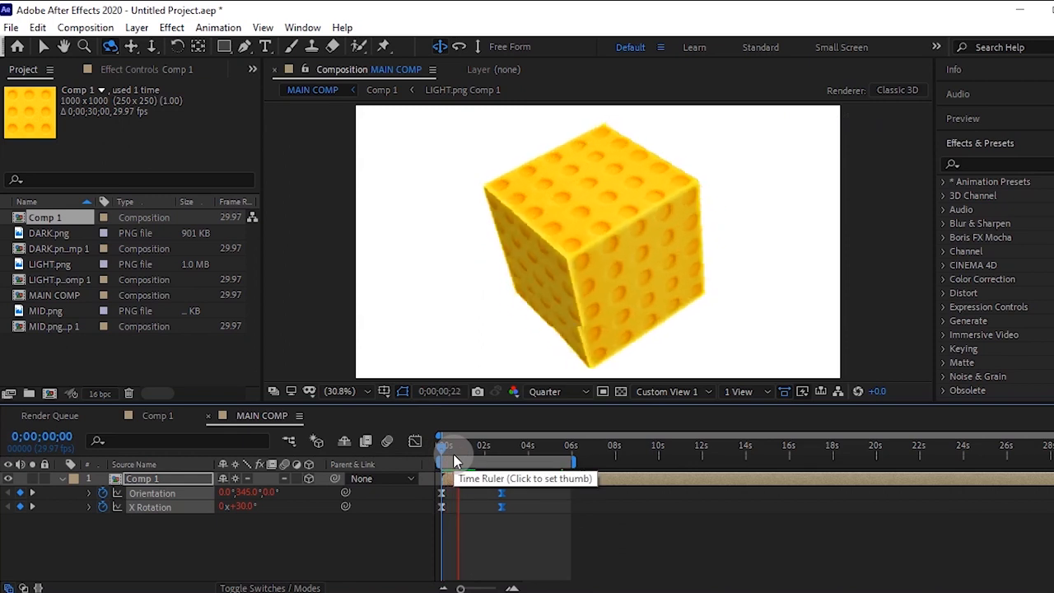